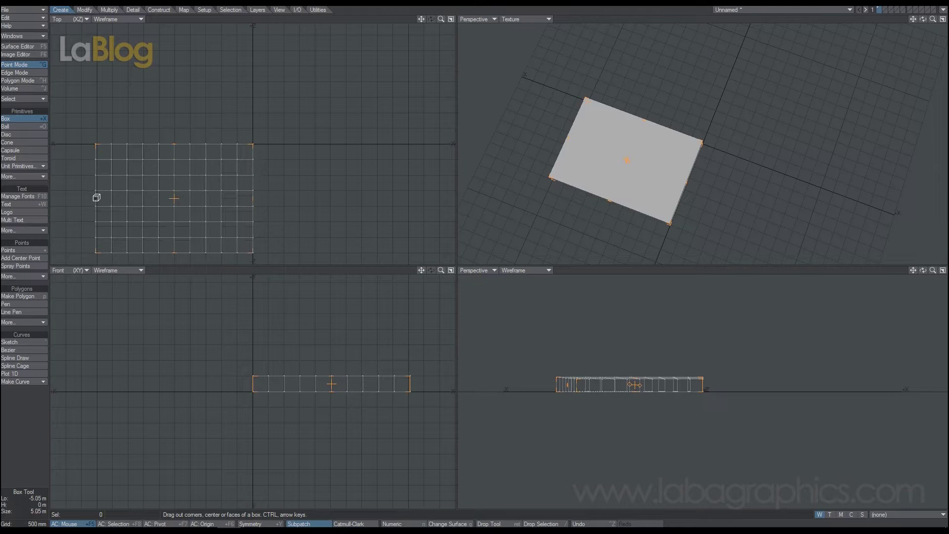
Set the shaded perspective view to Textured Wire and finalize the segmented box.
key("space")
key("a")
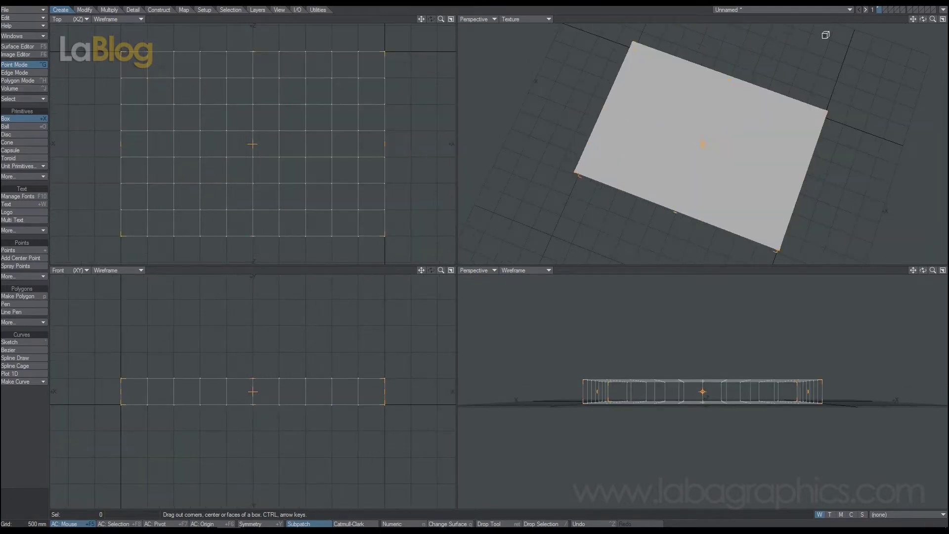
left_click_drag(915, 18, 885, 22)
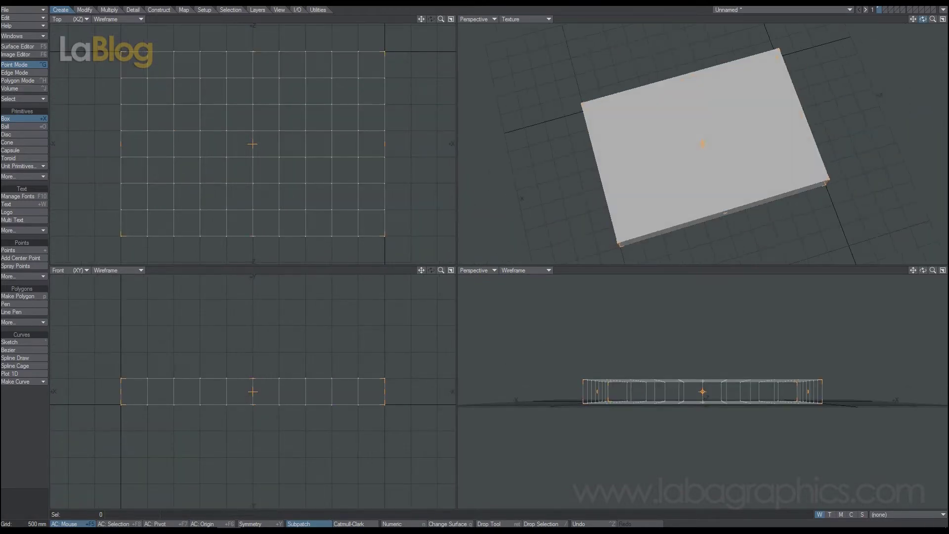
left_click(528, 20)
left_click(540, 69)
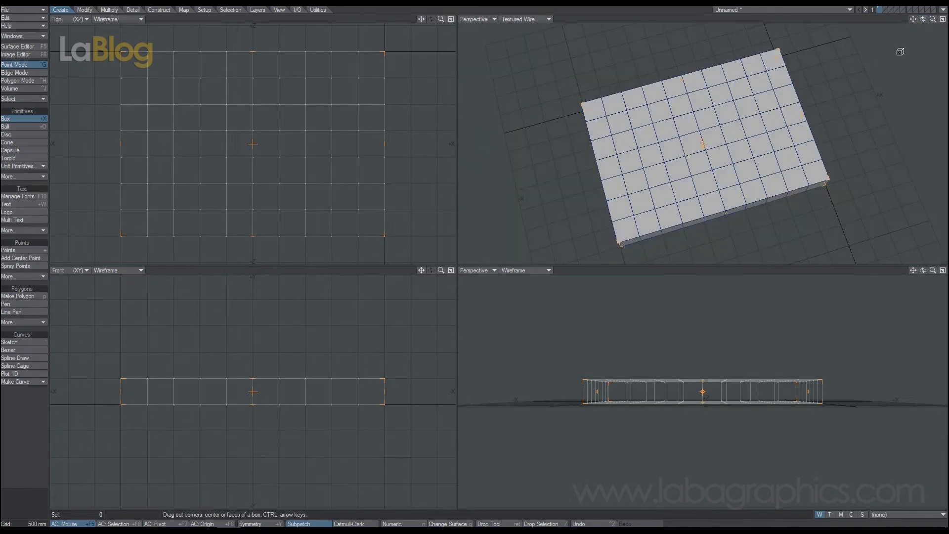
key("Return")
Move the box's +Z and +X edge points, except those at the -X back corner, 500 mm toward -X.
left_click(85, 10)
mouse_move(403, 57)
right_mouse_down()
mouse_move(182, 56)
mouse_move(256, 40)
mouse_move(385, 37)
mouse_move(415, 199)
right_mouse_up()
right_click_drag(387, 252, 375, 176)
right_click_drag(381, 69, 382, 63)
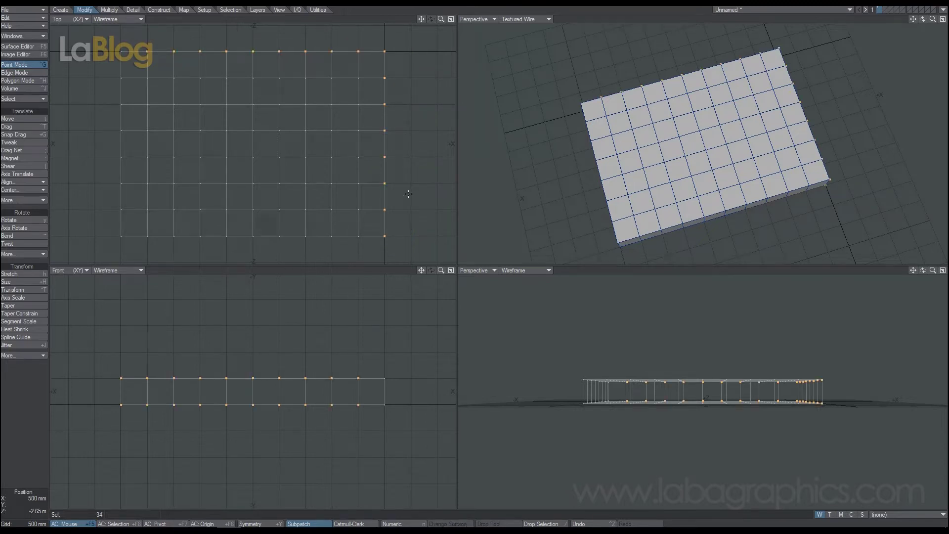
key("t")
left_click_drag(333, 161, 306, 161)
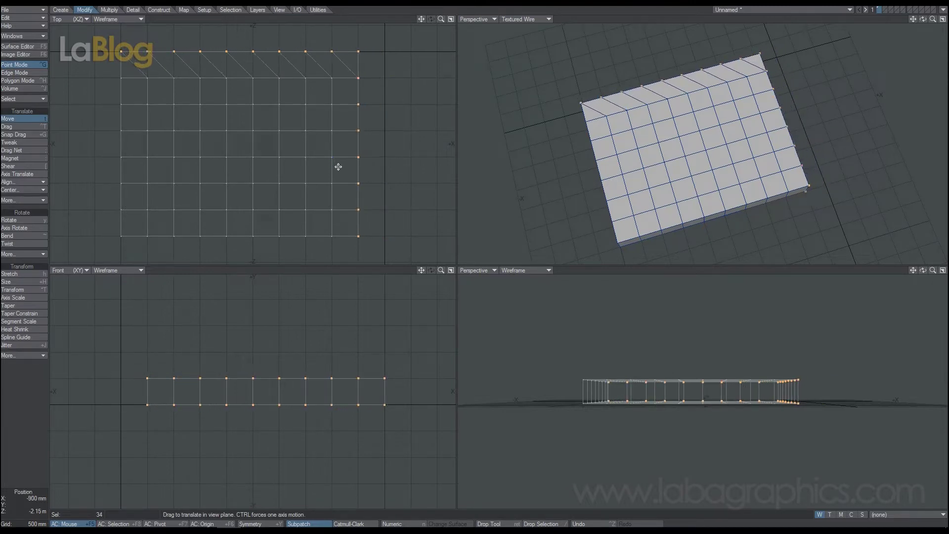
key("space")
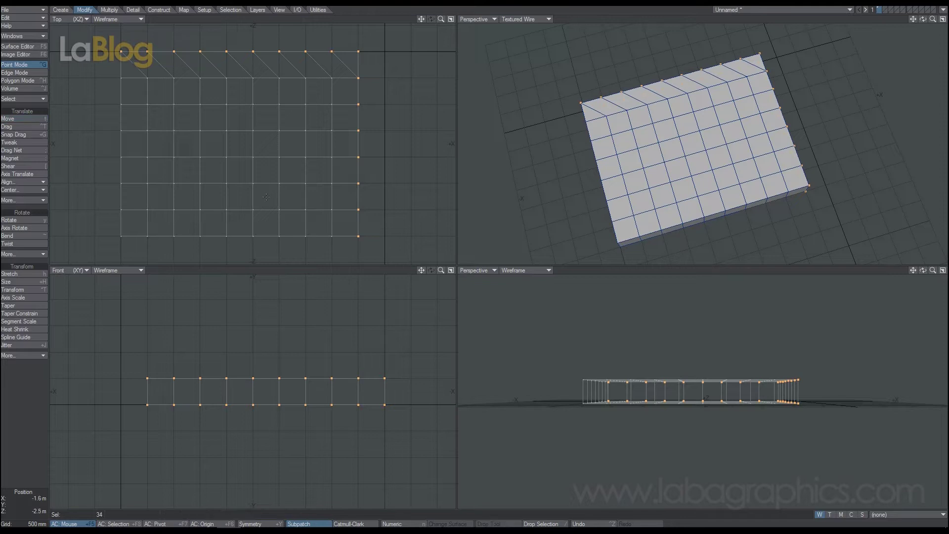
left_click(41, 208)
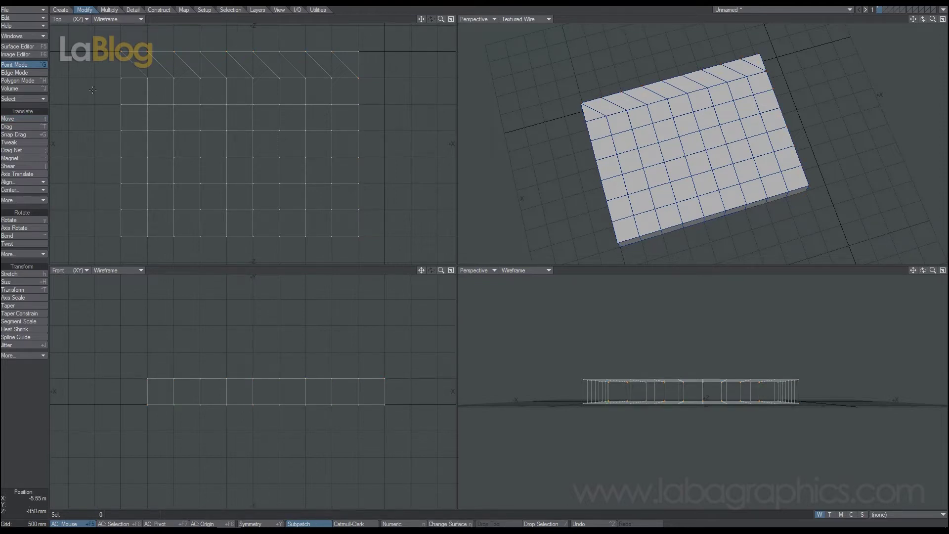
Merge the slab's coincident points using the Automatic range.
left_click(133, 10)
left_click(32, 118)
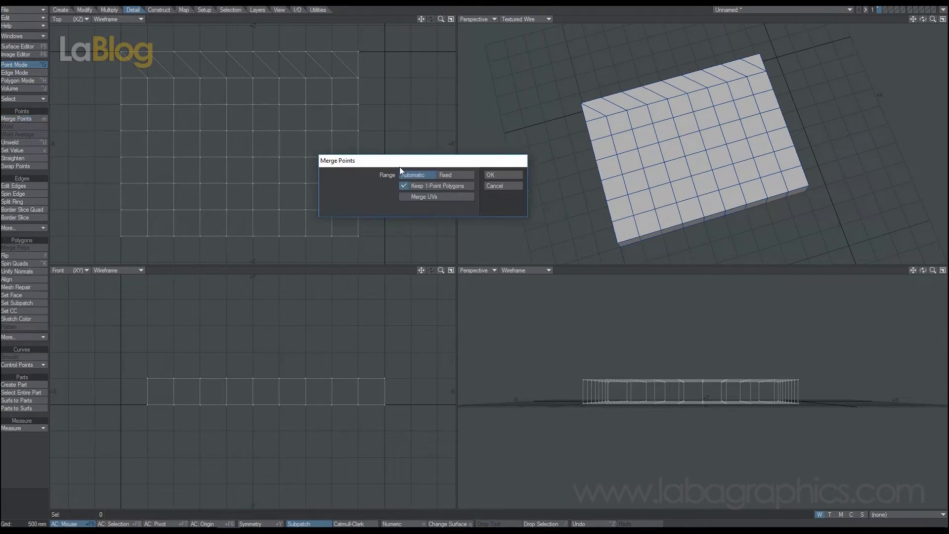
left_click(496, 174)
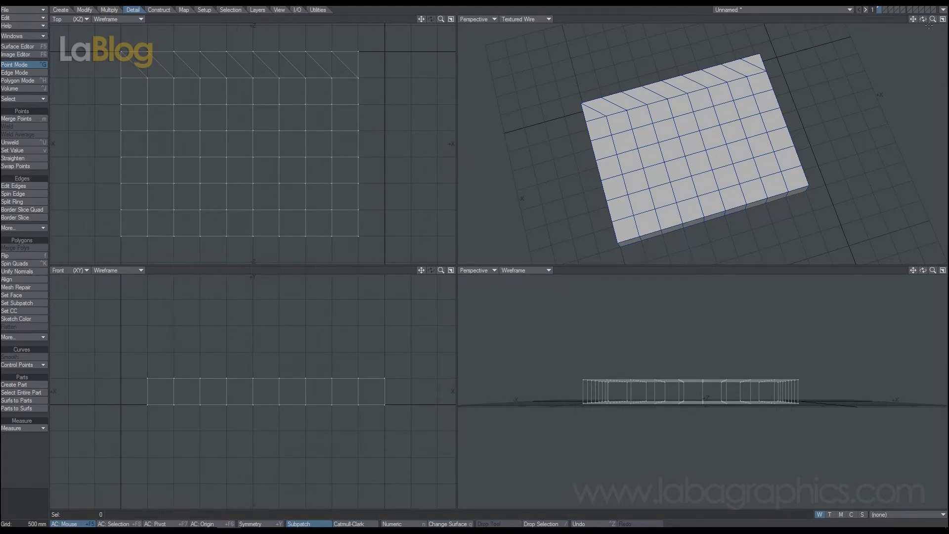
Move the whole slab 500 mm along +X so its edge meets the origin axis.
mouse_move(924, 19)
left_mouse_down()
mouse_move(904, 42)
mouse_move(920, 35)
left_mouse_up()
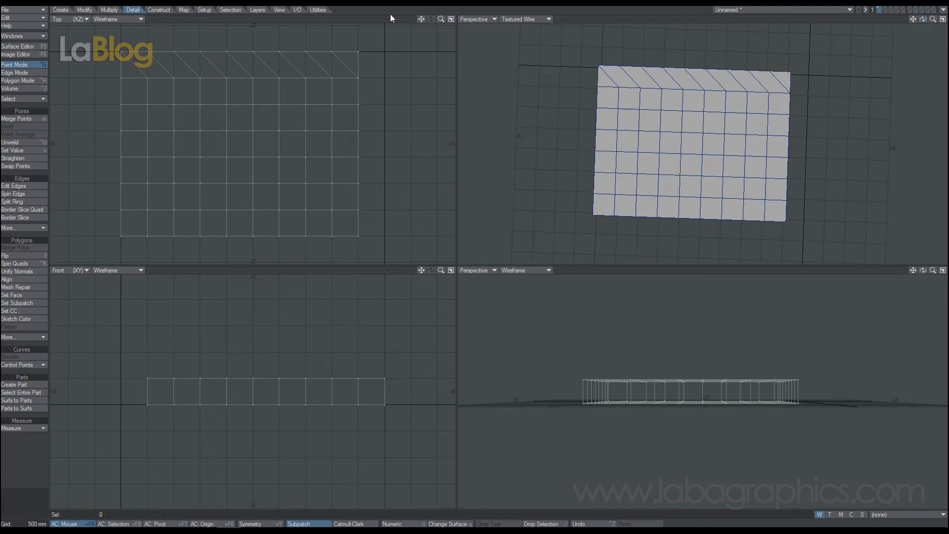
left_click_drag(421, 19, 364, 81)
key("t")
left_click_drag(127, 222, 153, 223)
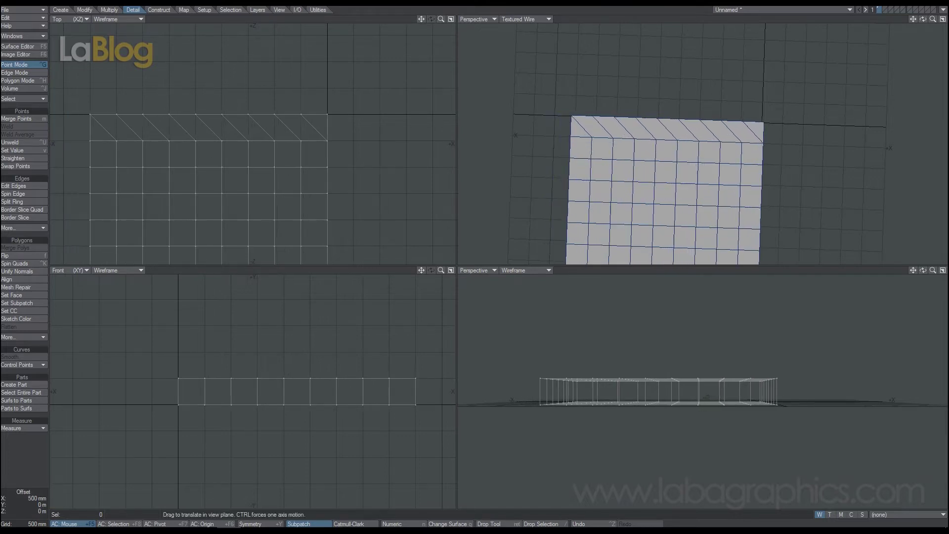
key("space")
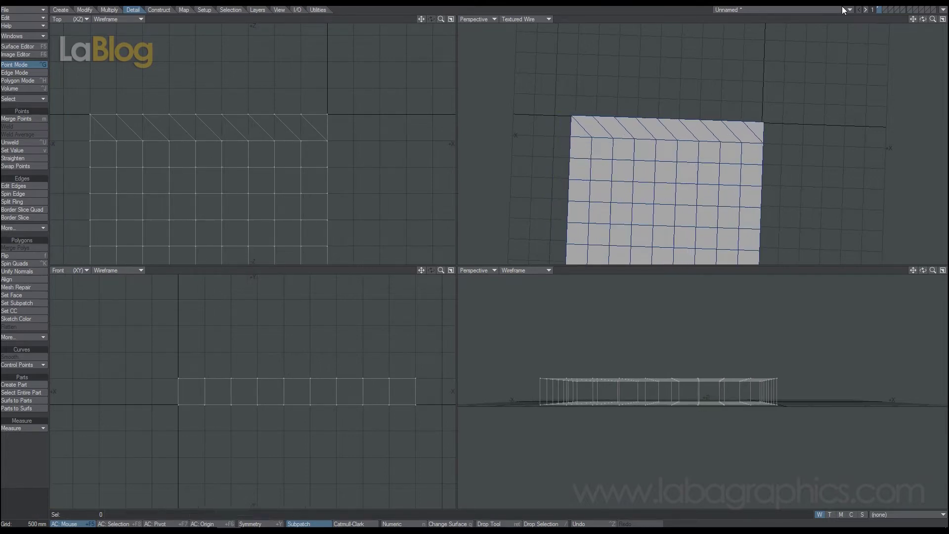
With the slab's layer as background, draw a box 5 m wide, 500 mm deep and 500 mm high behind it on layer 2.
left_click(885, 8)
left_click(880, 11)
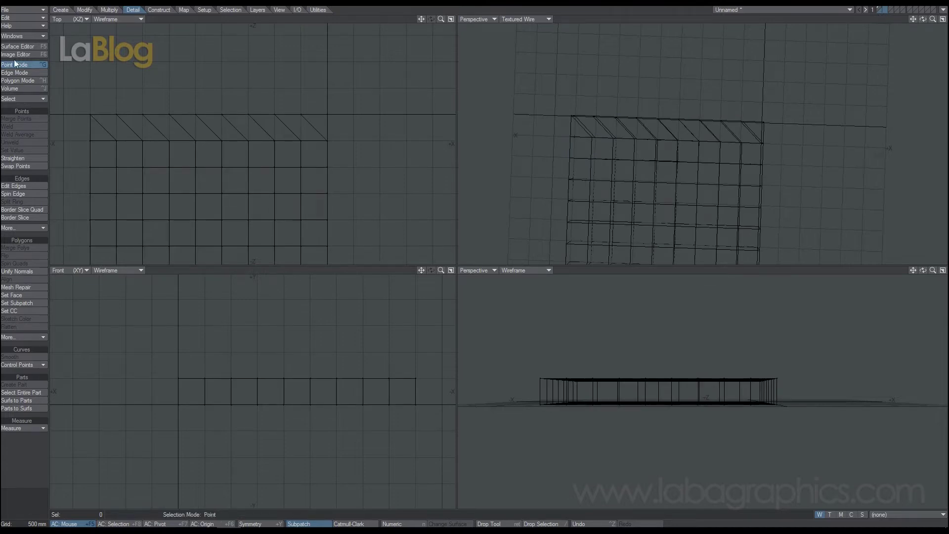
left_click(64, 9)
left_click(7, 119)
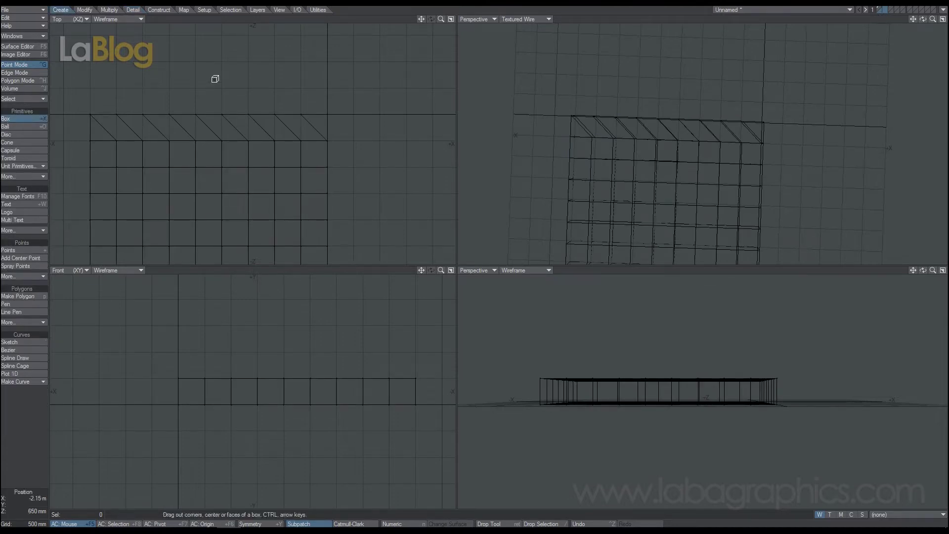
left_click_drag(90, 87, 355, 115)
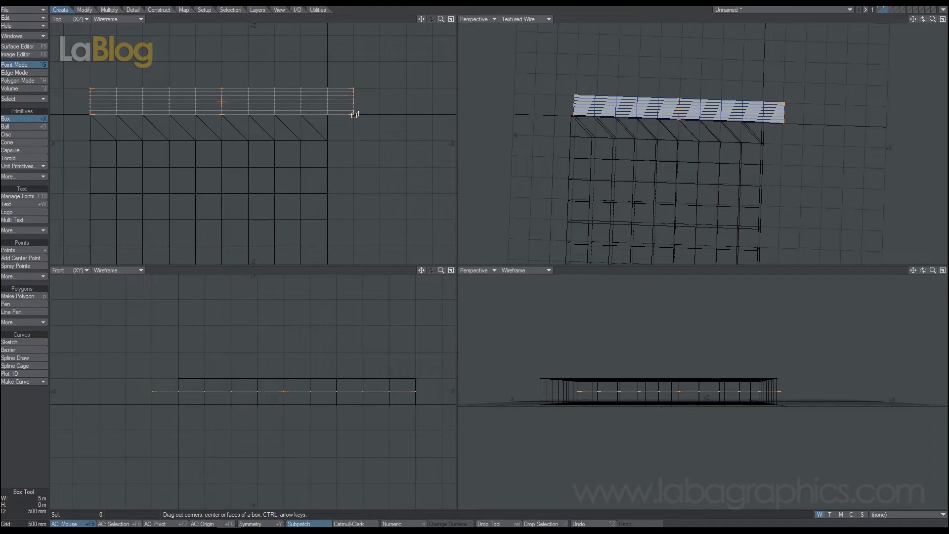
mouse_move(298, 392)
left_mouse_down()
mouse_move(299, 379)
mouse_move(293, 404)
left_mouse_up()
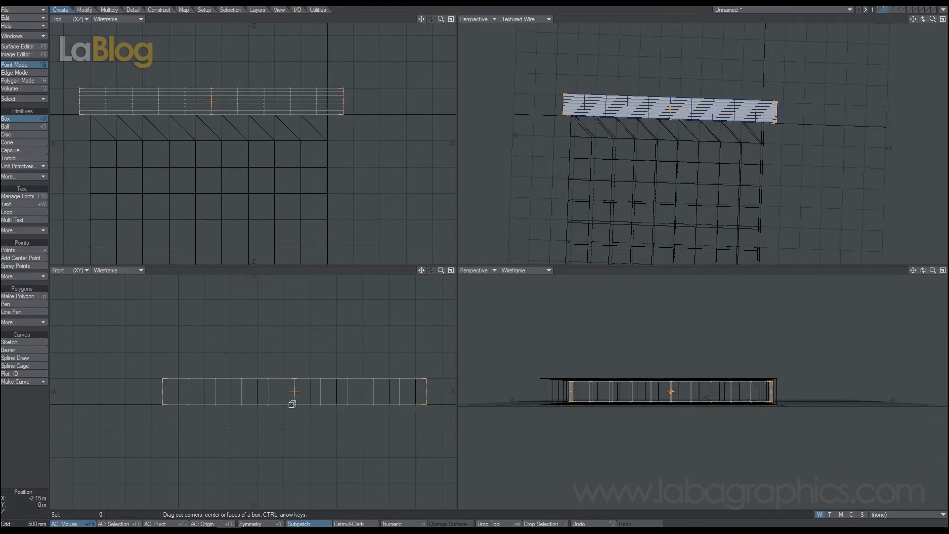
left_click_drag(424, 393, 417, 392)
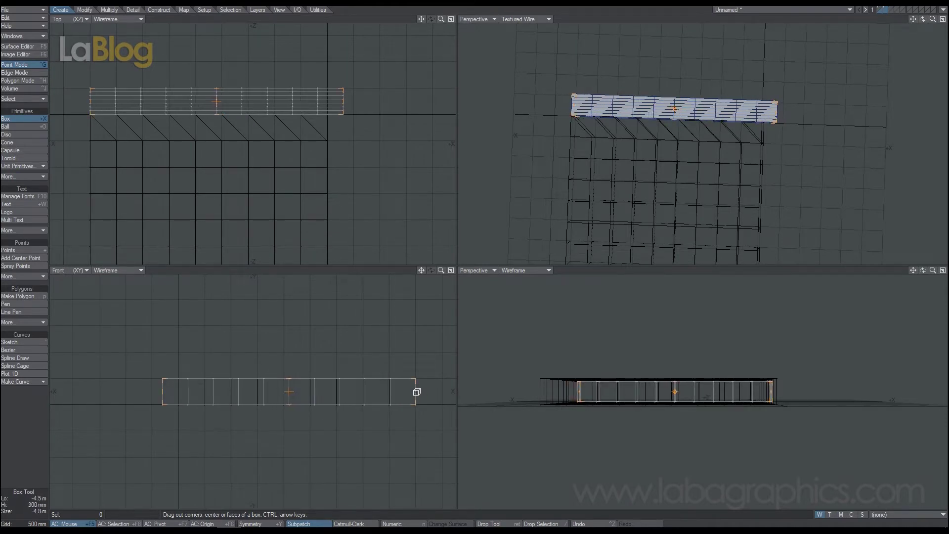
left_click_drag(163, 390, 153, 390)
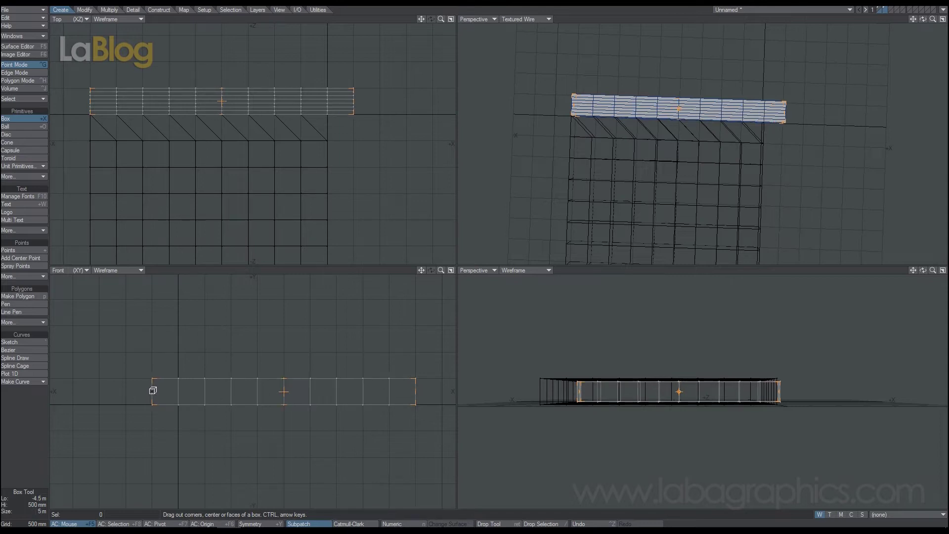
Reduce the new box to a single row of segments in depth and finalize it.
key("Down")
key("Down")
key("Down")
key("Down")
key("Down")
key("Down")
key("Return")
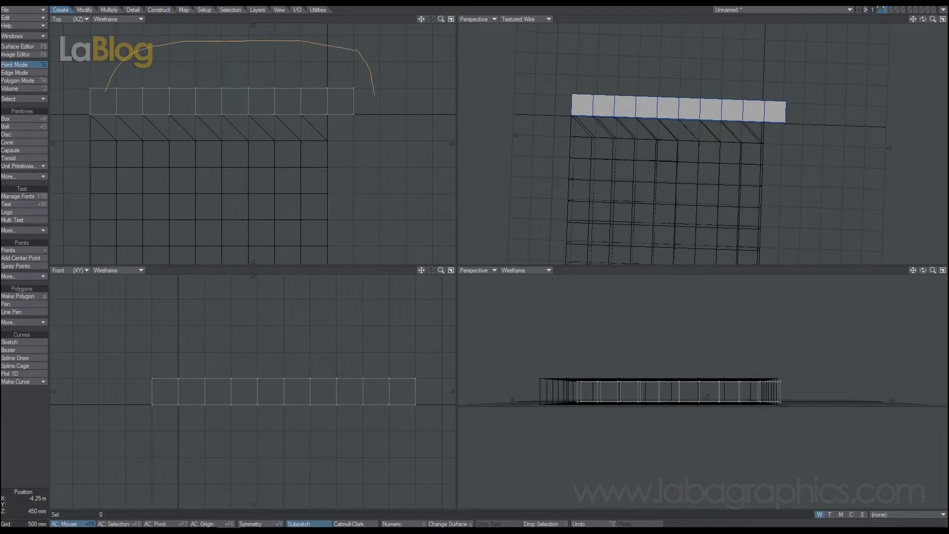
Move the strip's +Z and +X edge points, except those at the -X back corner, 500 mm toward -X.
right_click_drag(330, 96, 279, 95)
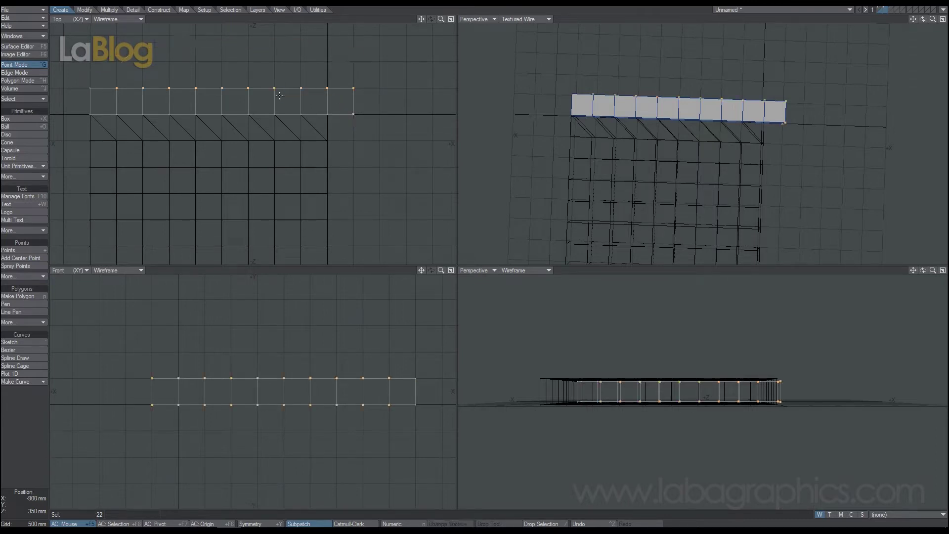
key("t")
left_click_drag(280, 95, 253, 95)
Clear the point selection and merge the strip's coincident points using the Automatic range.
left_click(133, 10)
left_click(34, 107)
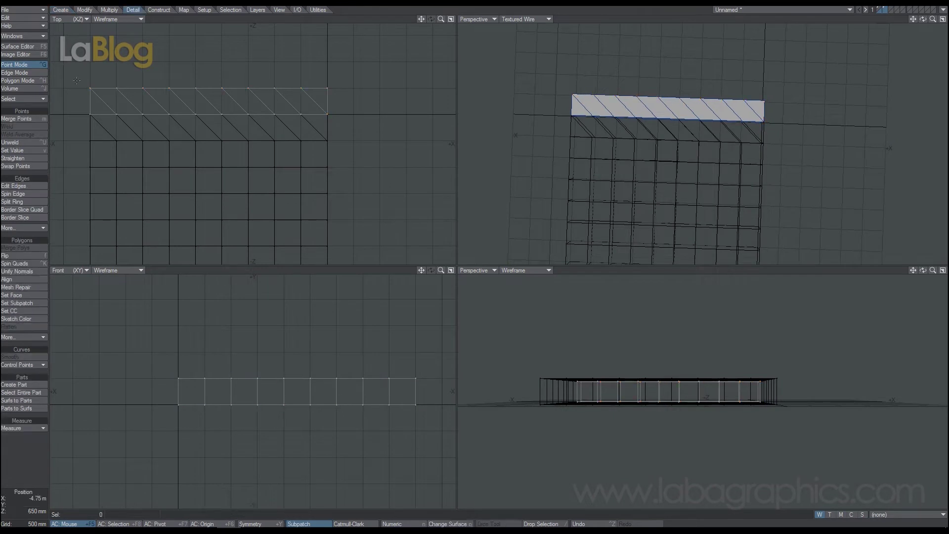
left_click(16, 119)
left_click(499, 175)
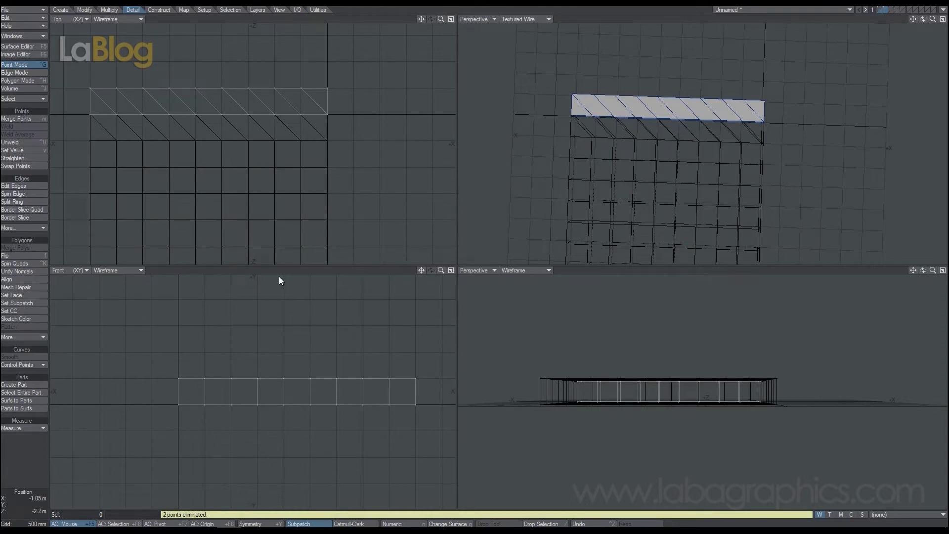
Rotate the strip 180° in the front view and shift it 500 mm along +X to align with the background slab.
key("y")
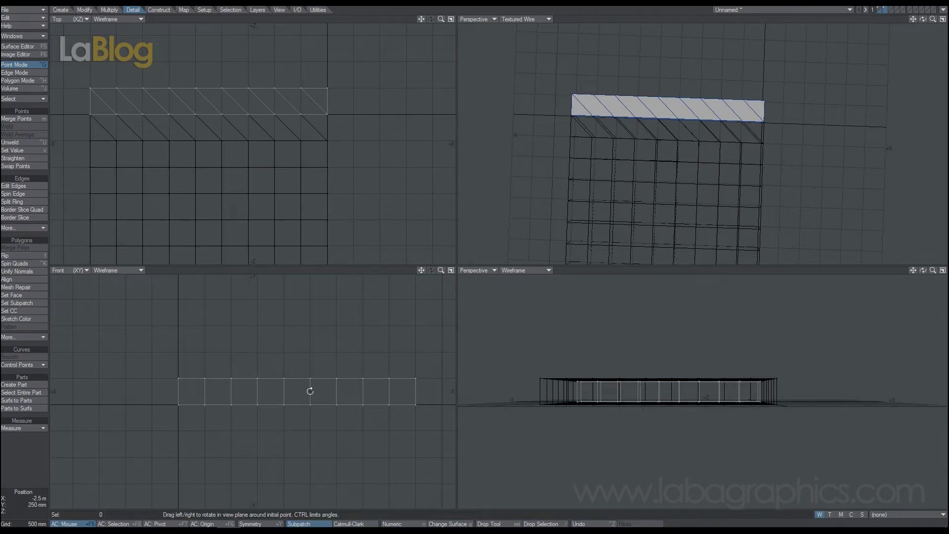
left_click_drag(310, 391, 400, 391)
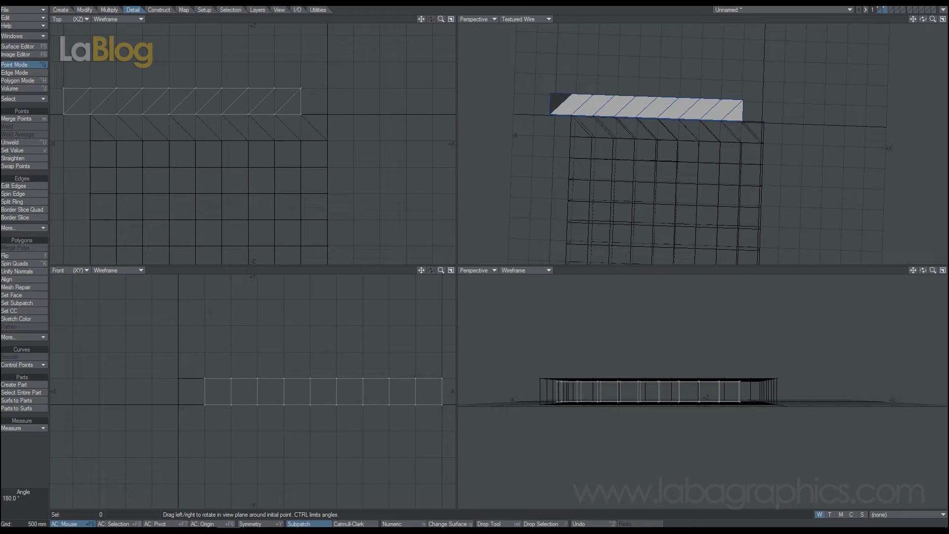
key("t")
left_click_drag(214, 101, 241, 101)
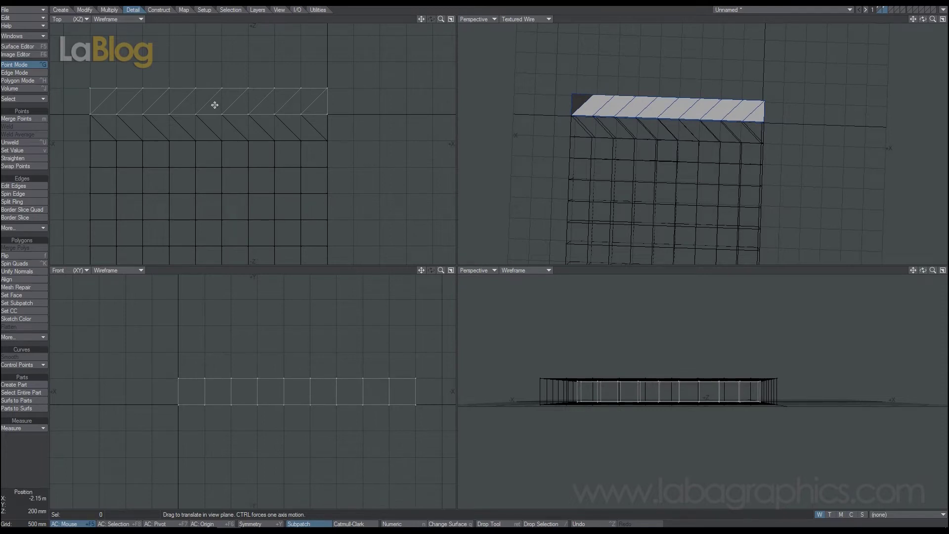
Merge the points of the rotated strip again using the Automatic range.
left_click_drag(923, 19, 905, 42)
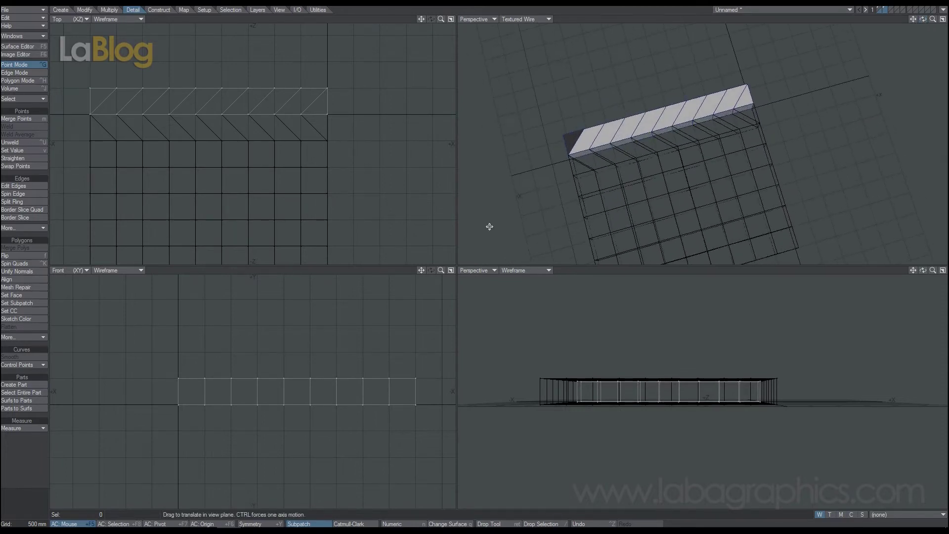
left_click(15, 73)
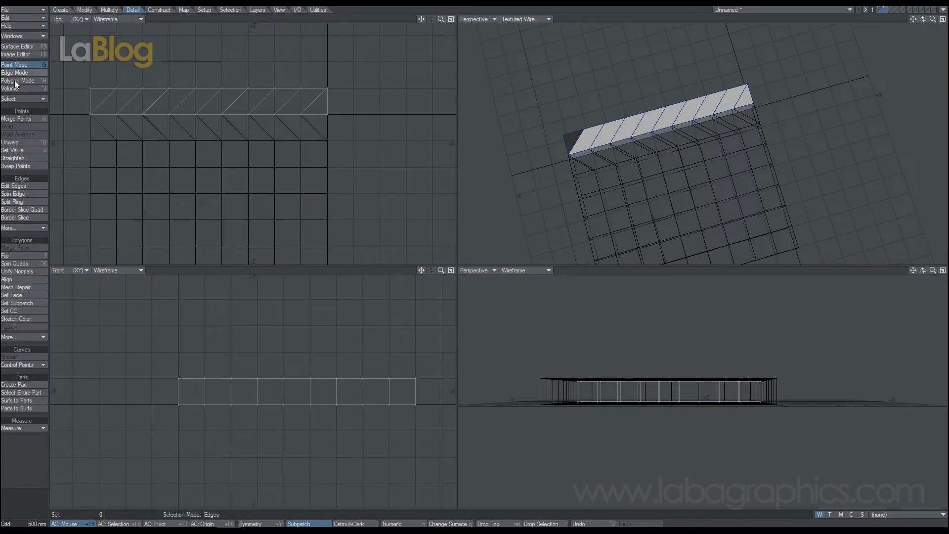
left_click(16, 119)
left_click(493, 175)
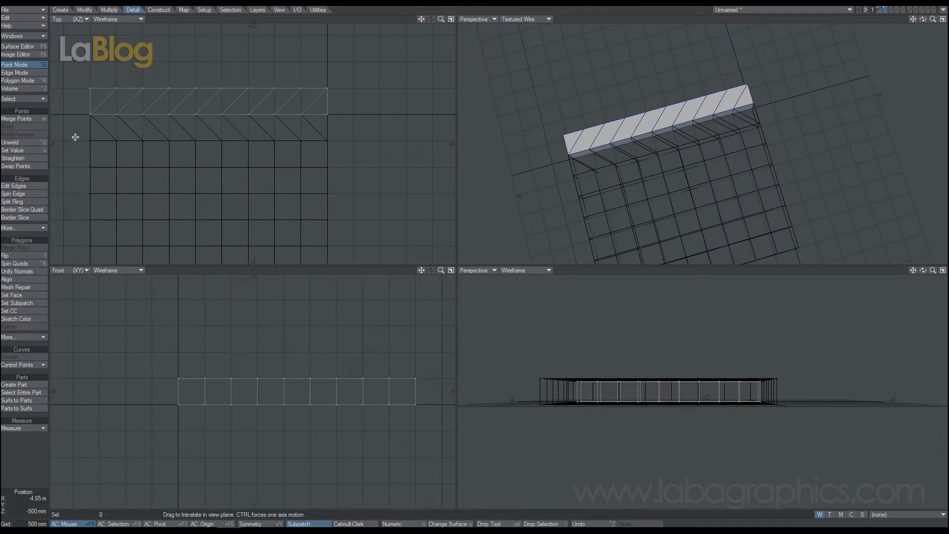
Bring the slab's layer 1 and the strip's layer 2 into the foreground together.
left_click(883, 9)
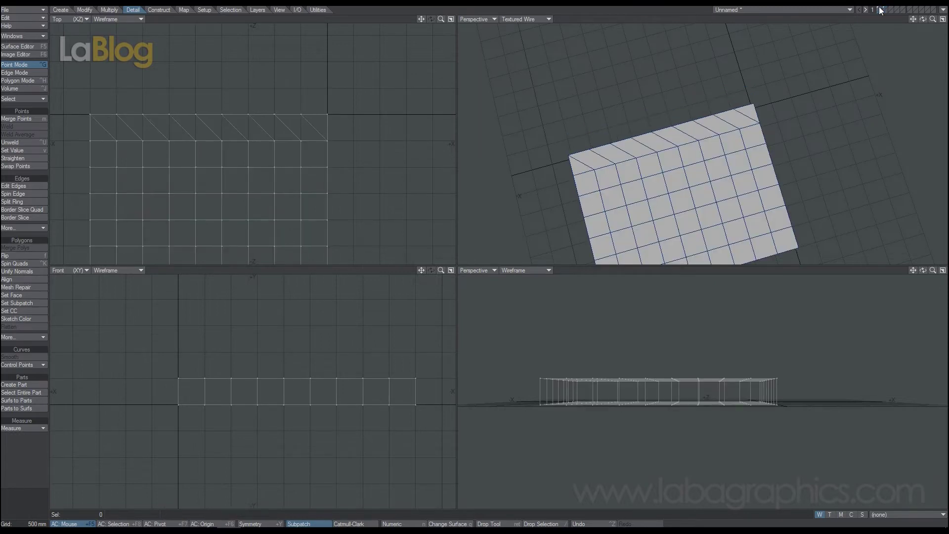
left_click(885, 9)
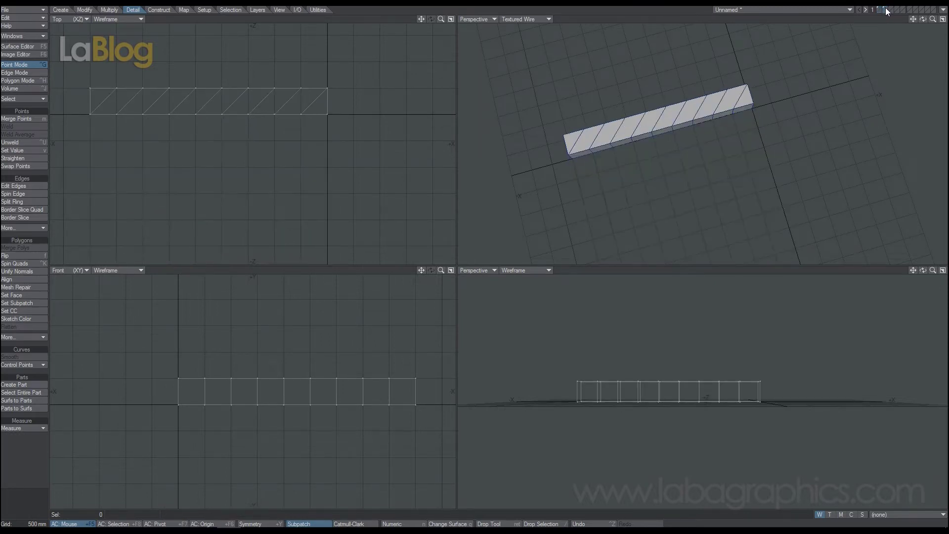
left_click(880, 8, "shift")
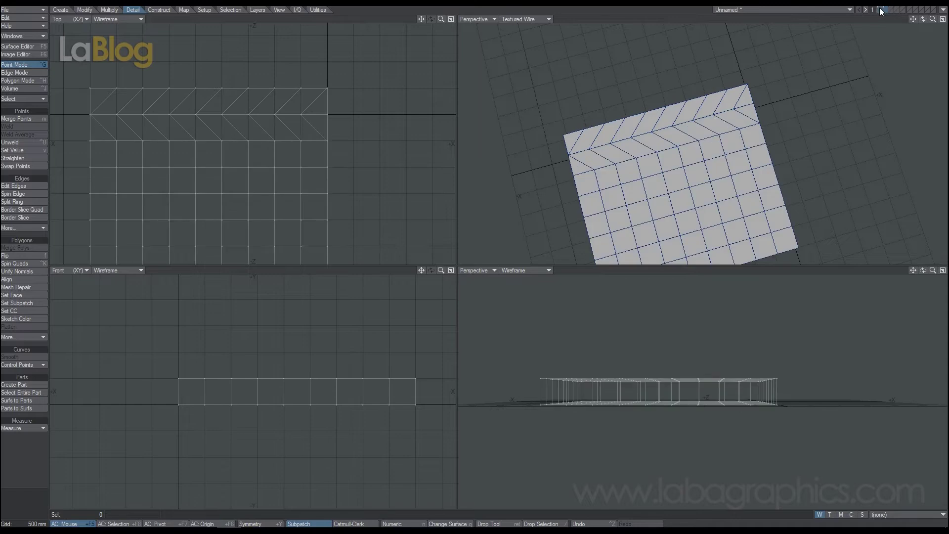
Select every second slanted polygon on top of the two back rows, five in each row.
left_click(40, 80)
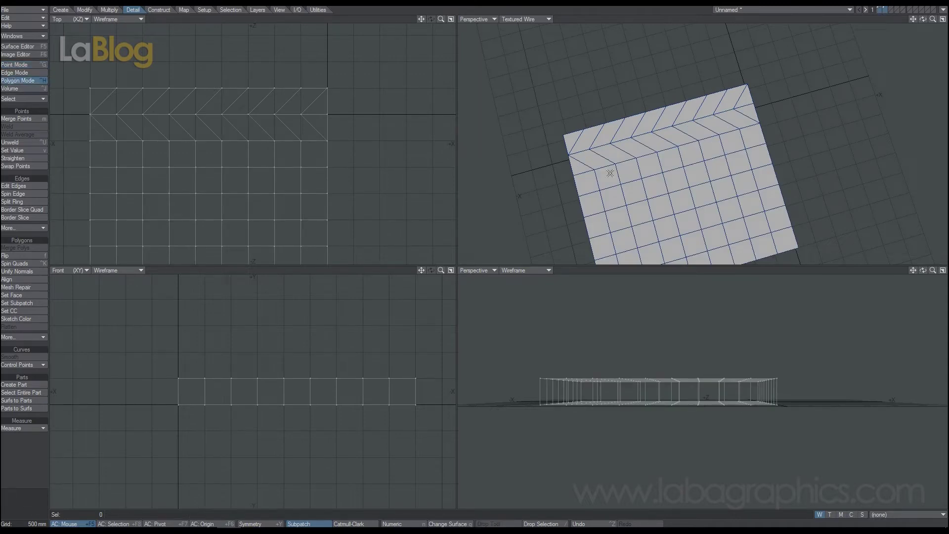
left_click_drag(582, 143, 583, 154)
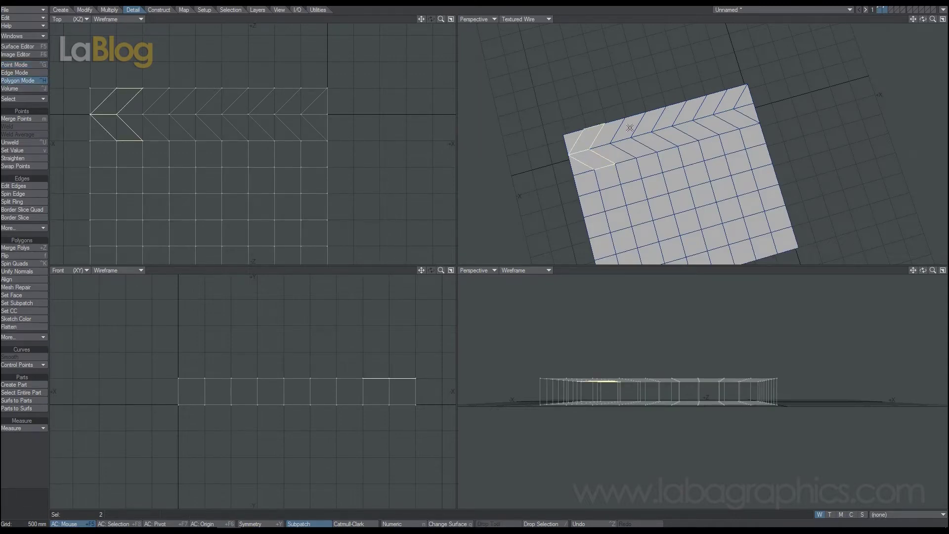
mouse_move(629, 128)
left_mouse_down()
mouse_move(625, 142)
mouse_move(666, 135)
left_mouse_up()
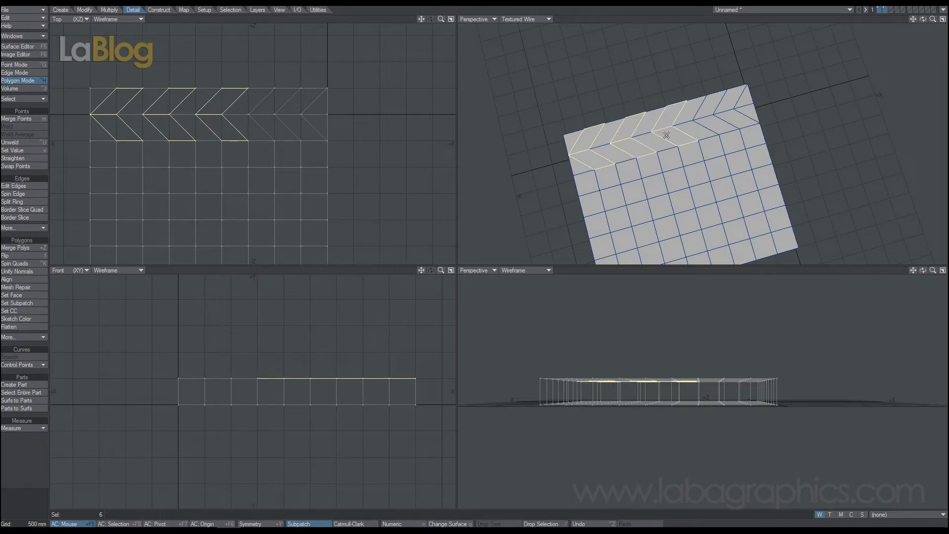
mouse_move(716, 111)
left_mouse_down()
mouse_move(707, 118)
mouse_move(744, 106)
left_mouse_up()
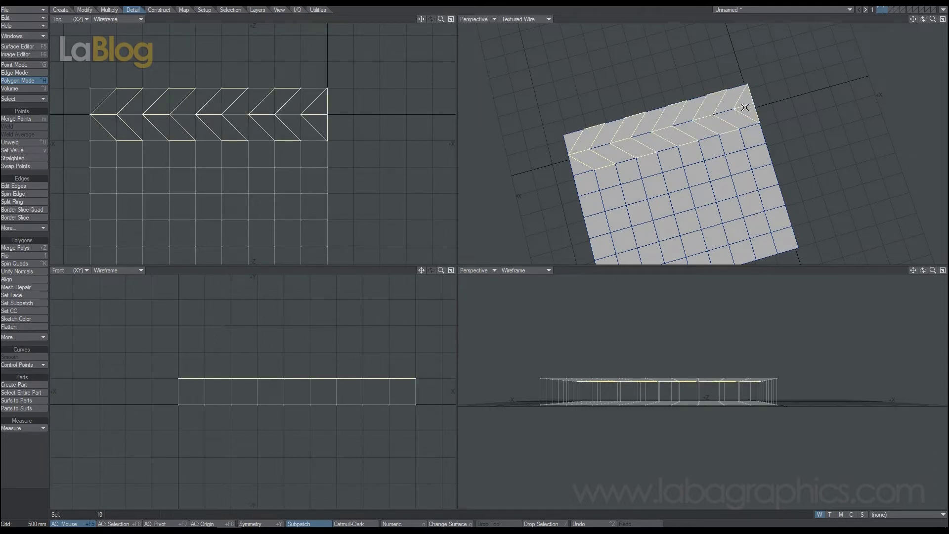
Add four alternating polygons on the slab's long side beside the chevron rows and the two adjoining end polygons to the selection.
left_click_drag(923, 19, 843, 81)
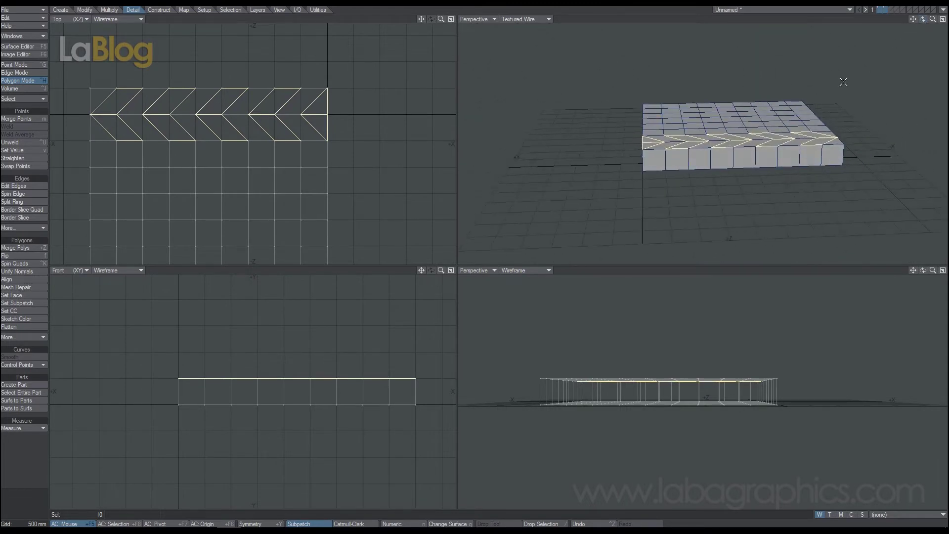
left_click(676, 162)
left_click(718, 162)
left_click(767, 158)
left_click(805, 158)
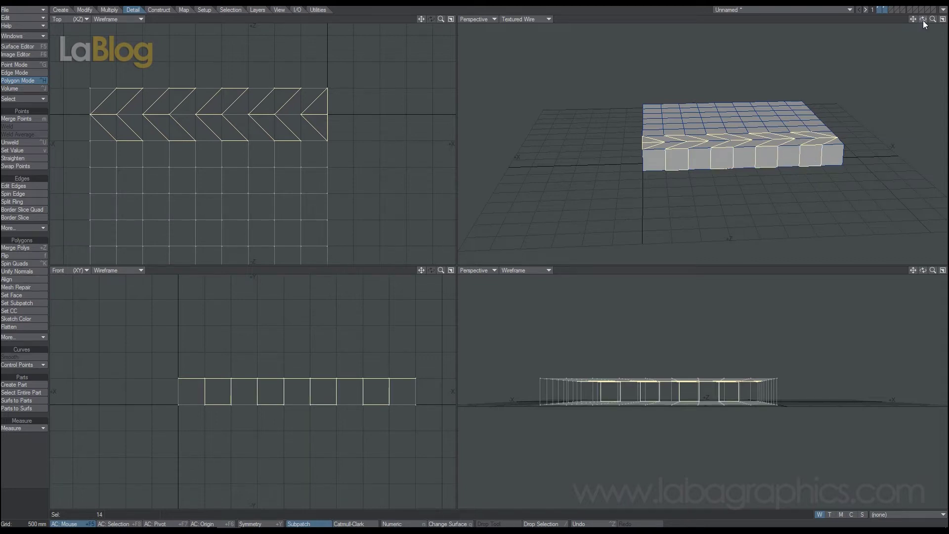
left_click_drag(923, 19, 884, 22)
left_click(679, 159)
left_click(695, 159)
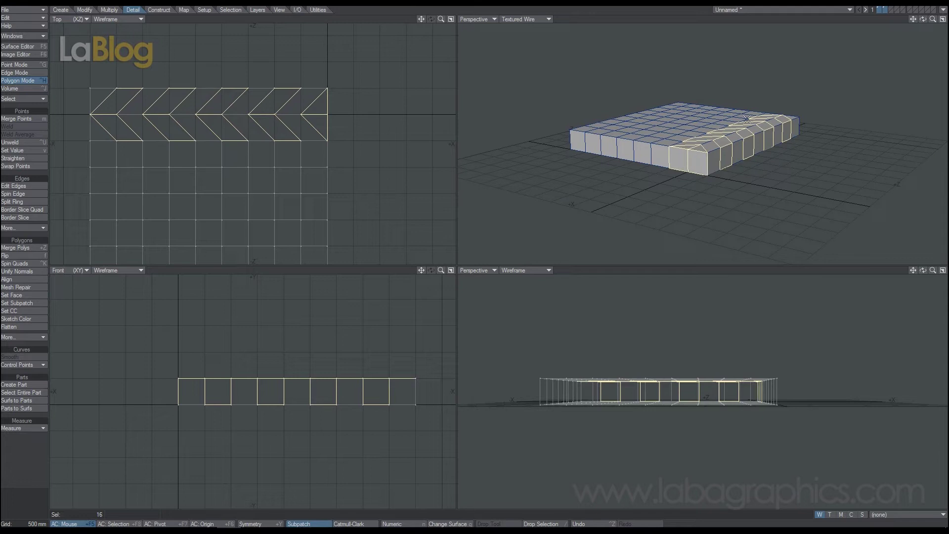
Extend the selection with every second slanted polygon on the underside of the two chevron rows.
left_click_drag(923, 19, 925, 74)
left_click(722, 124)
left_click(715, 134)
left_click(742, 142)
left_click(739, 158)
Assign a black surface named "nero" to the selected alternating chevron, side and underside polygons.
type("q")
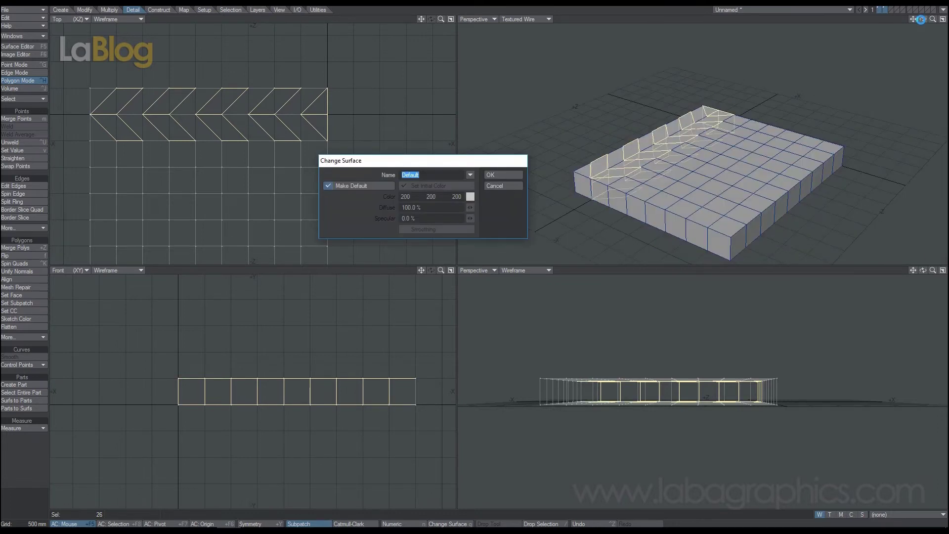
type("nero")
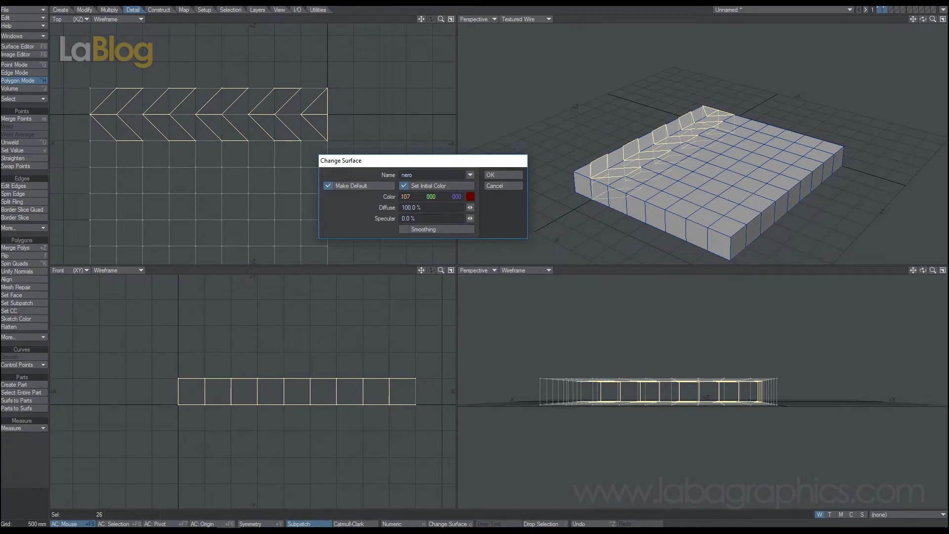
left_click(494, 175)
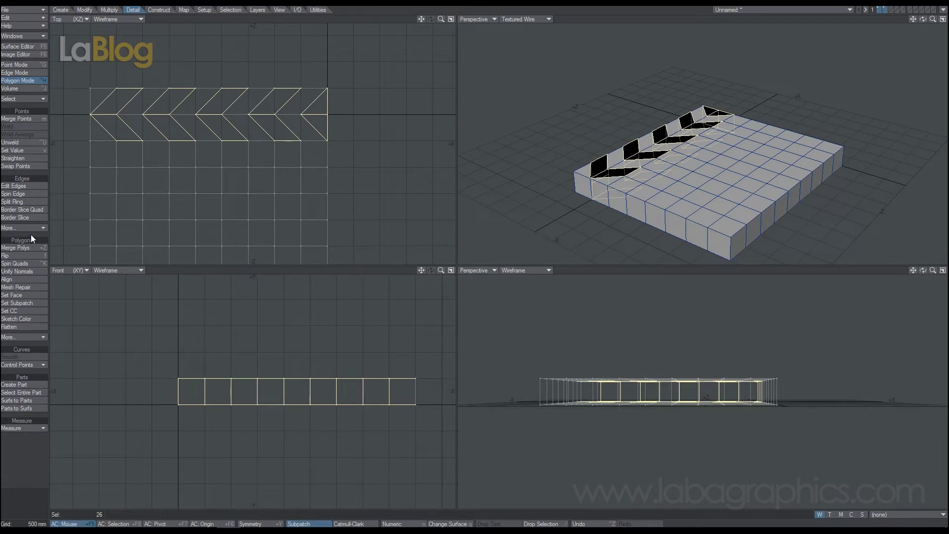
key("slash")
left_click_drag(920, 19, 922, 29)
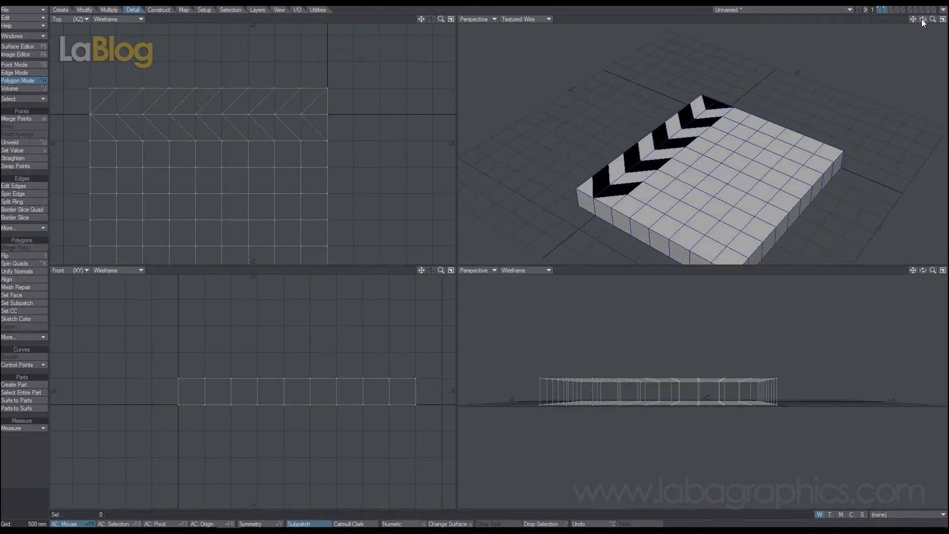
key("ctrl+z")
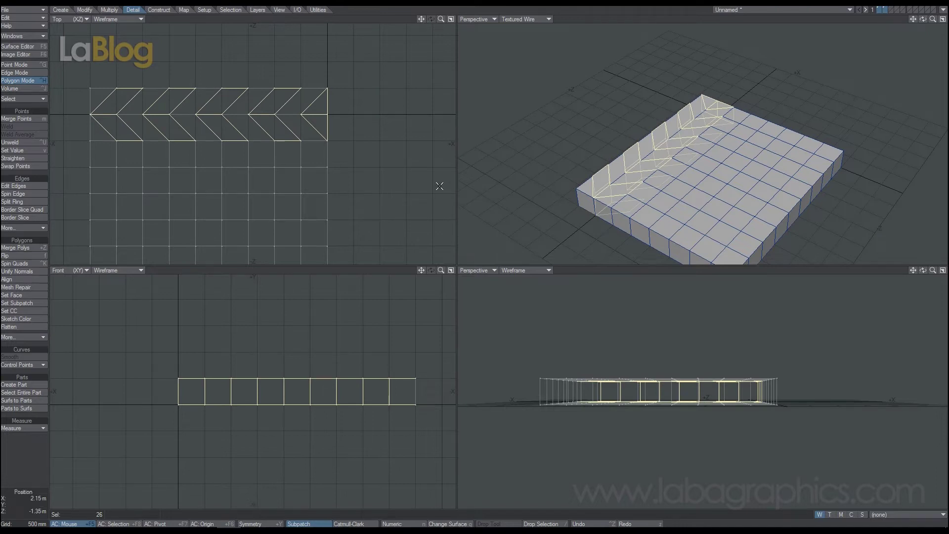
key("q")
left_click(494, 174)
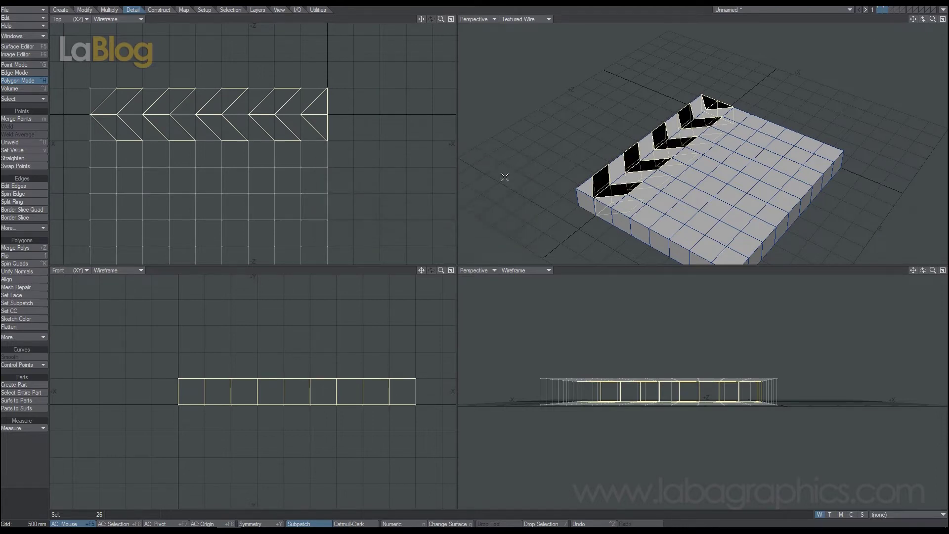
Invert the selection, assign a surface named "bianco" with colour 255, 255, 255, and drop the selection.
left_click(230, 10)
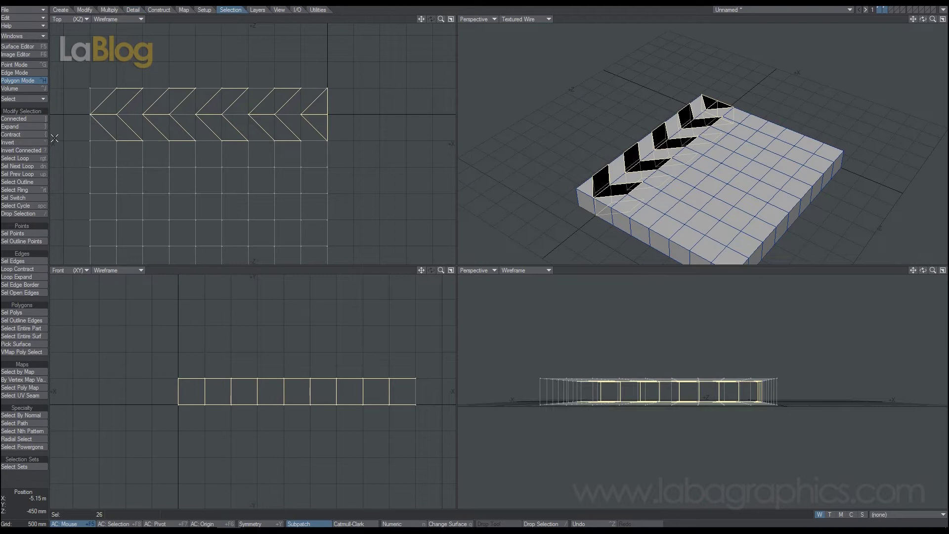
left_click(20, 142)
type("q")
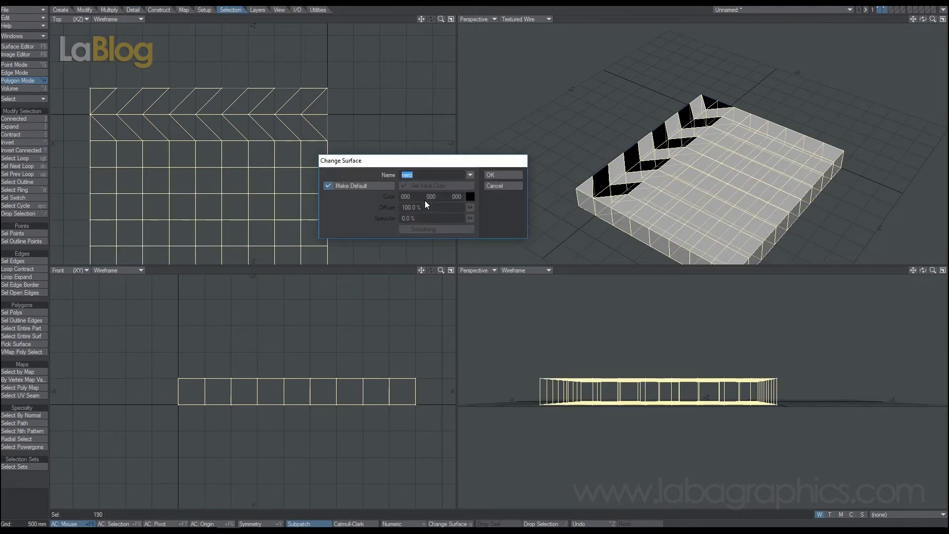
type("bianco")
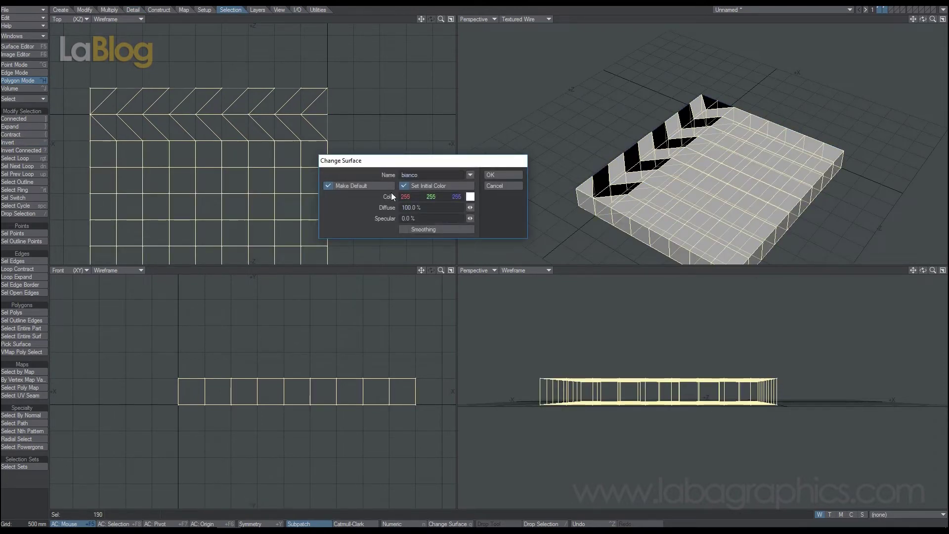
left_click(490, 176)
key("/")
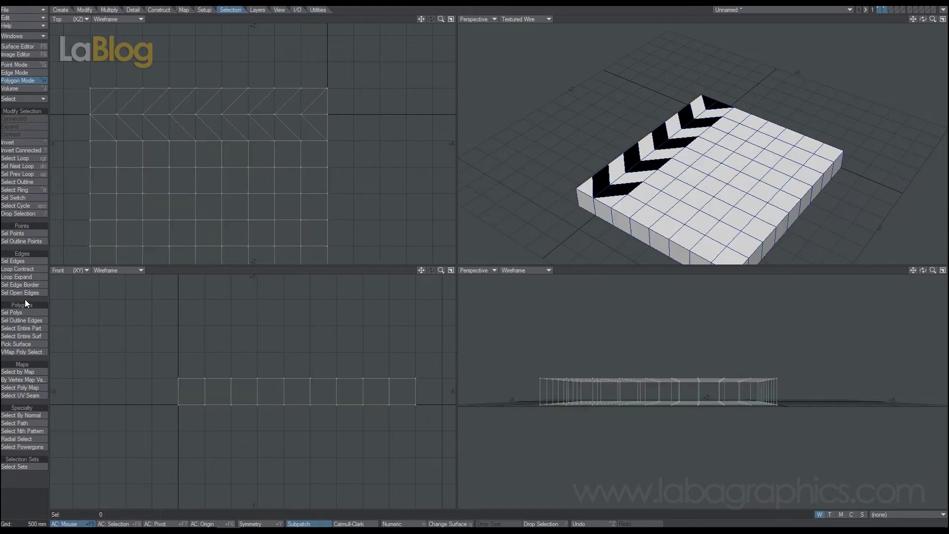
With only the strip's layer 2 in the foreground, assign the "nero" surface to five alternating polygons on its inner long side.
left_click(885, 7)
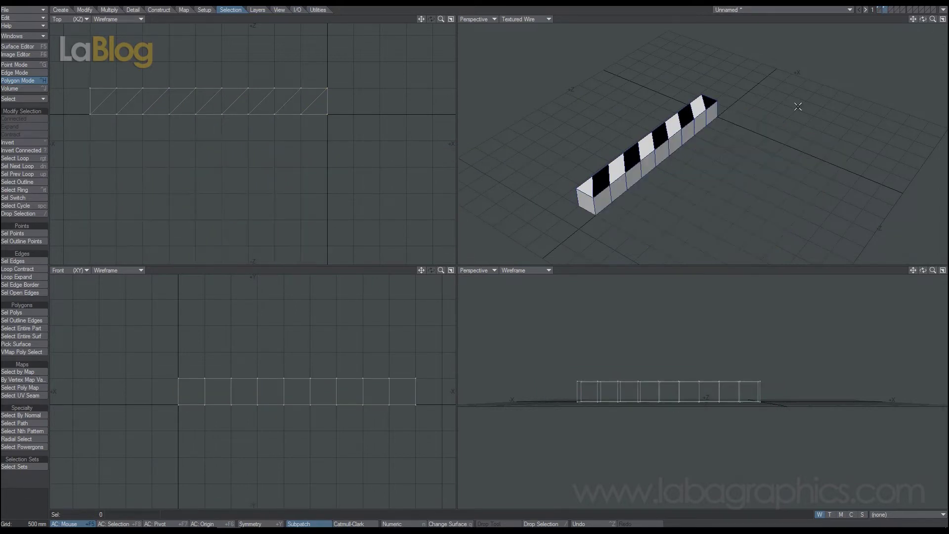
left_click(600, 200)
left_click(635, 177)
left_click(663, 155)
left_click(688, 132)
left_click(712, 115)
key("q")
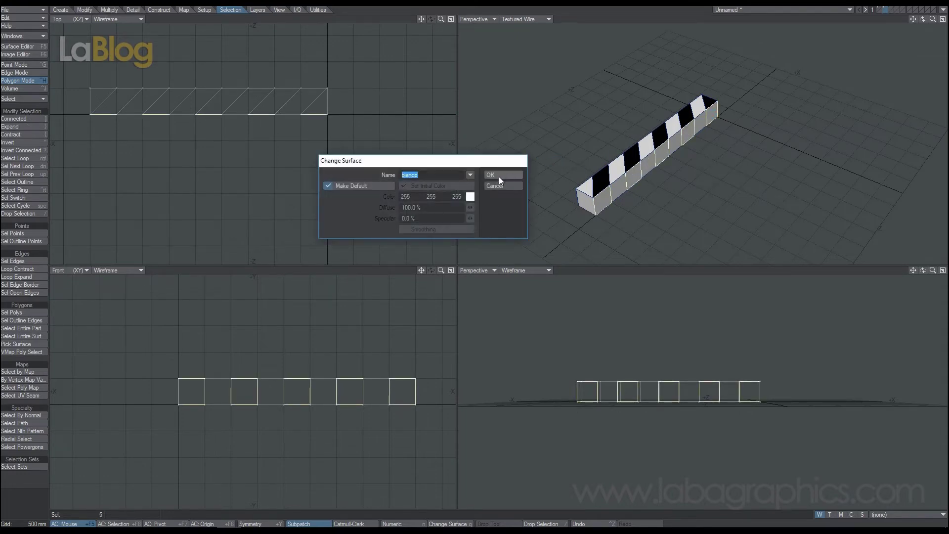
left_click(469, 175)
left_click(466, 198)
left_click(491, 175)
left_click(32, 301)
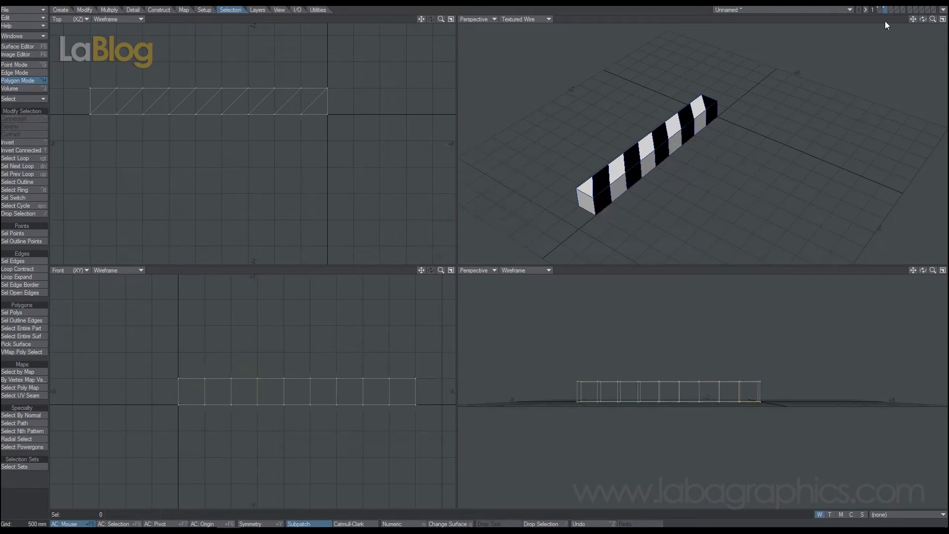
On the slab's layer 1, assign a purple surface named "pannello" (158, 62, 255) to a six-by-four block of top polygons beside the slanted row.
left_click_drag(923, 20, 897, 41)
mouse_move(923, 20)
left_mouse_down()
mouse_move(923, 36)
mouse_move(917, 24)
left_mouse_up()
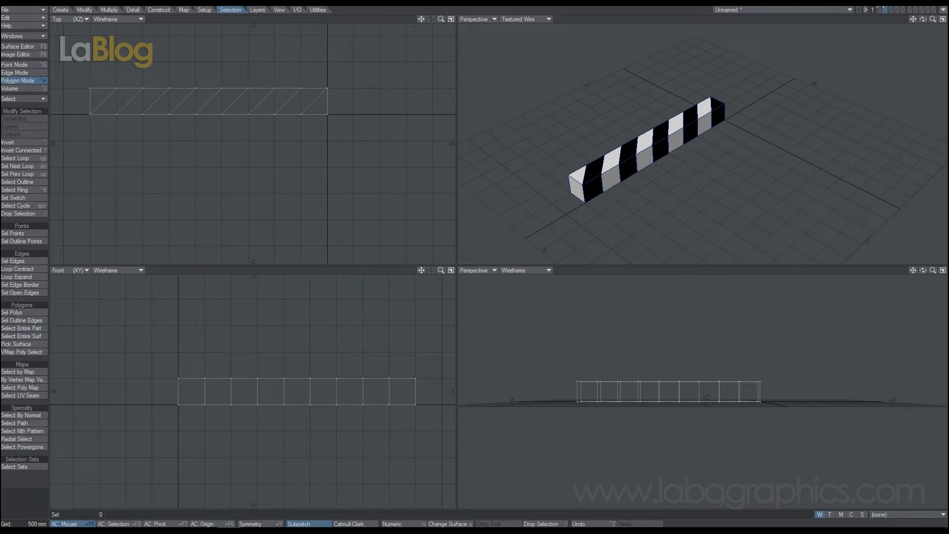
left_click(886, 10)
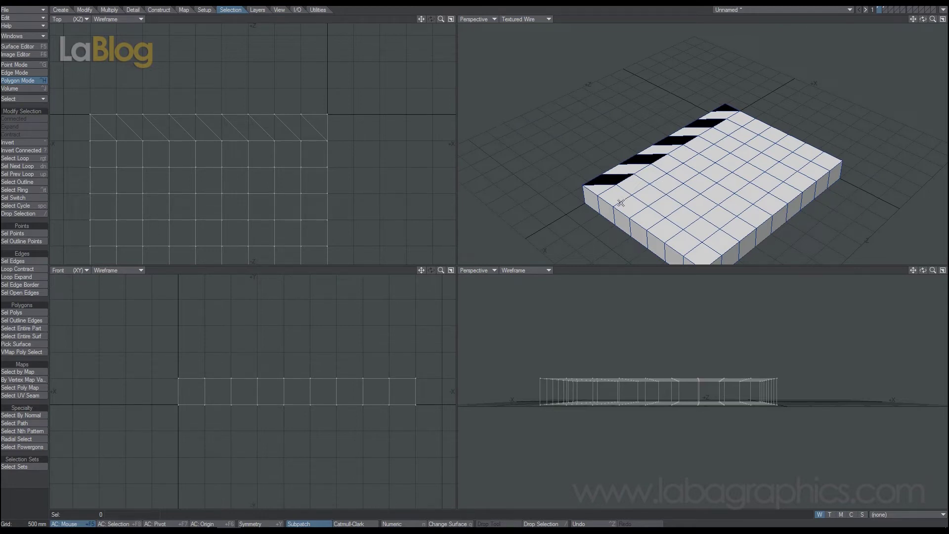
mouse_move(739, 119)
left_mouse_down()
mouse_move(660, 165)
mouse_move(716, 195)
mouse_move(791, 149)
mouse_move(734, 133)
mouse_move(698, 165)
mouse_move(723, 168)
mouse_move(759, 143)
left_mouse_up()
type("qpan")
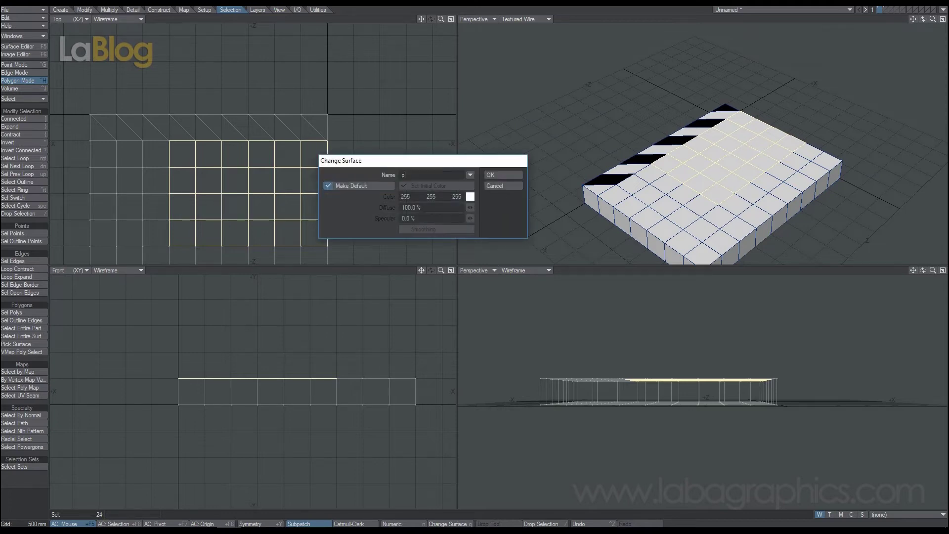
type("nello")
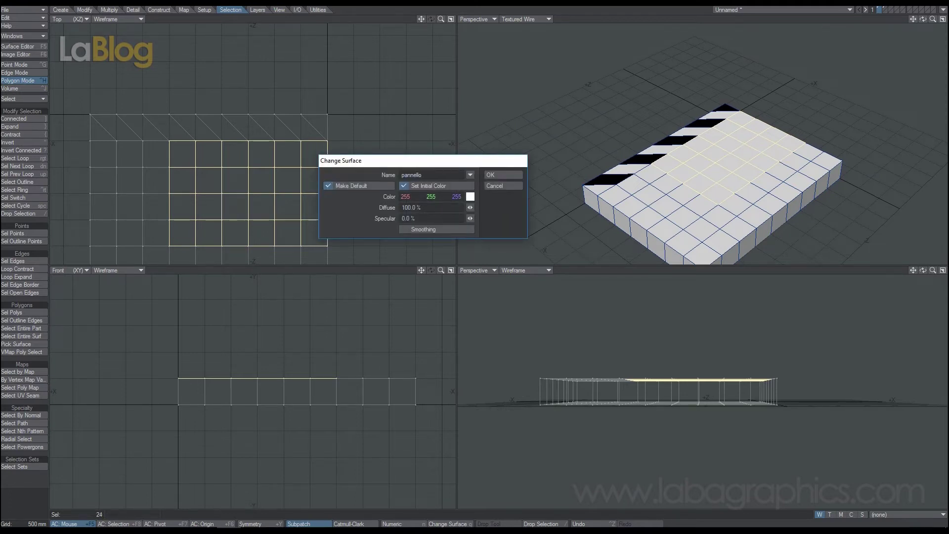
left_click(470, 196)
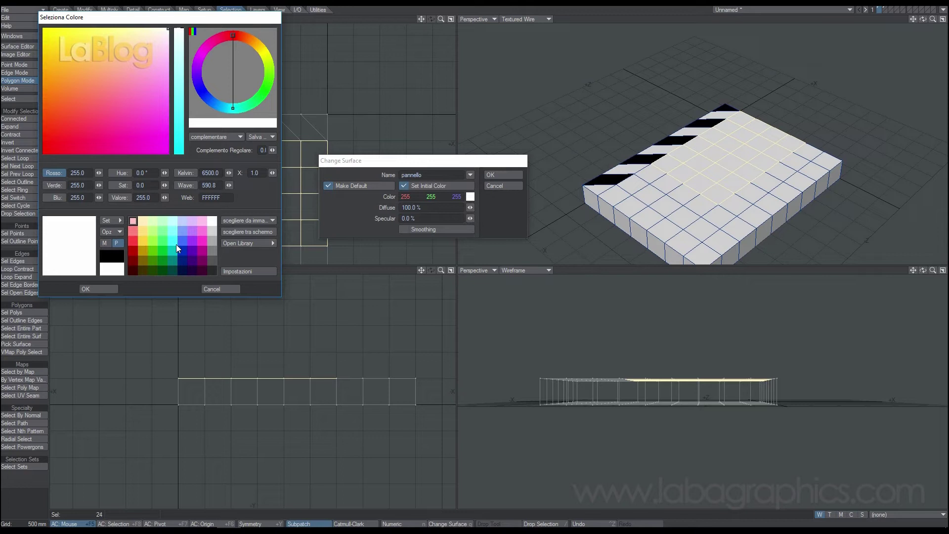
left_click(192, 241)
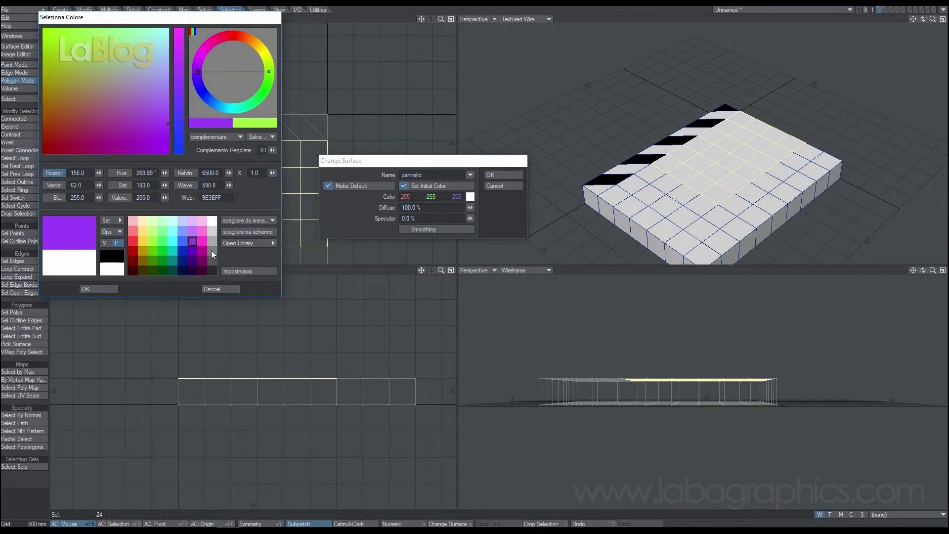
left_click(113, 289)
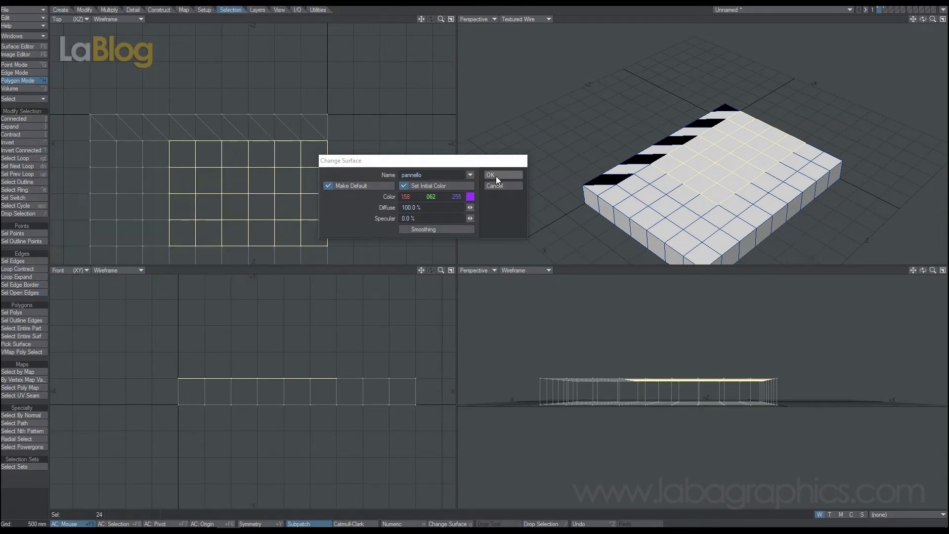
left_click(496, 176)
left_click(27, 297)
Assign a surface named "rosso" with colour 255, 0, 0 to the three top polygons between the purple block and the short edge, next to the slanted row.
left_click_drag(611, 202, 651, 182)
key("q")
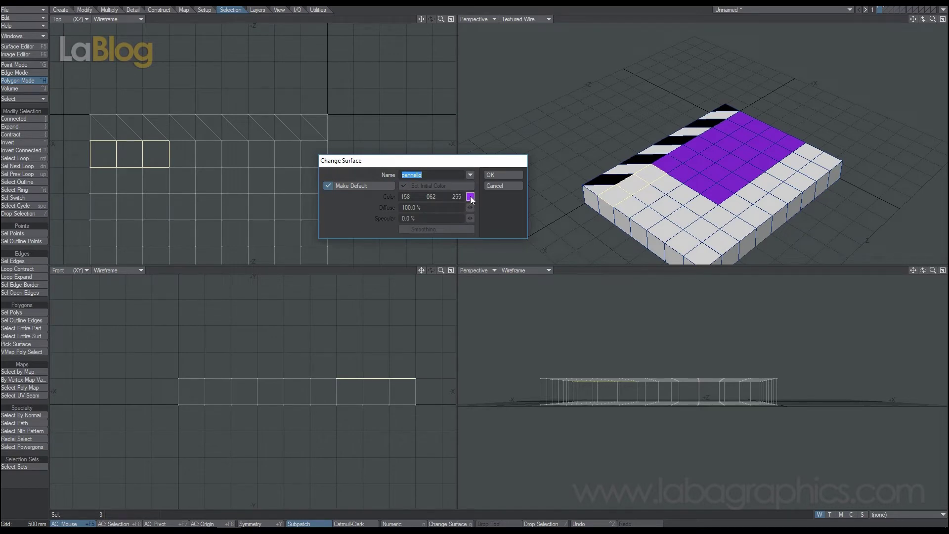
type("rosso")
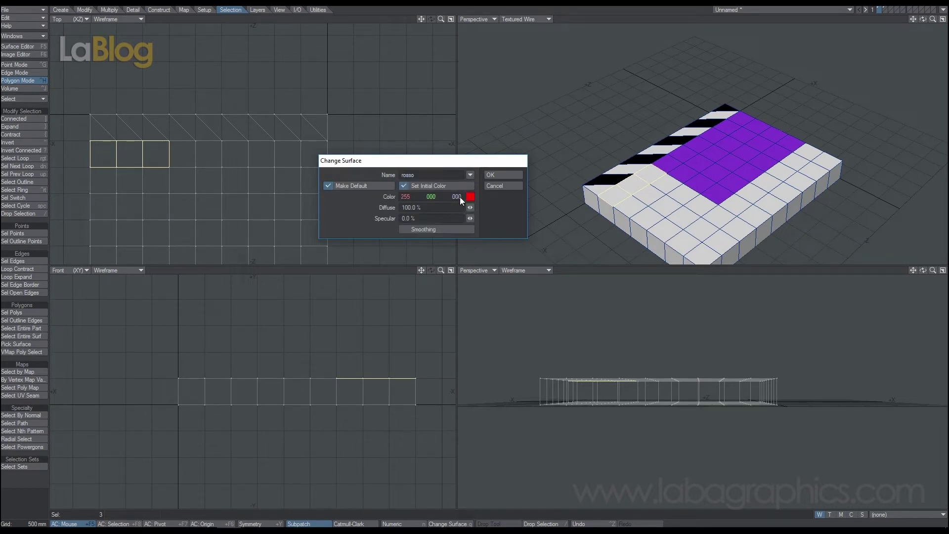
left_click(511, 175)
key("/")
Assign a surface named "verde" with colour 0, 255, 0 to the three top polygons next to the red ones.
left_click_drag(649, 179, 630, 205)
key("q")
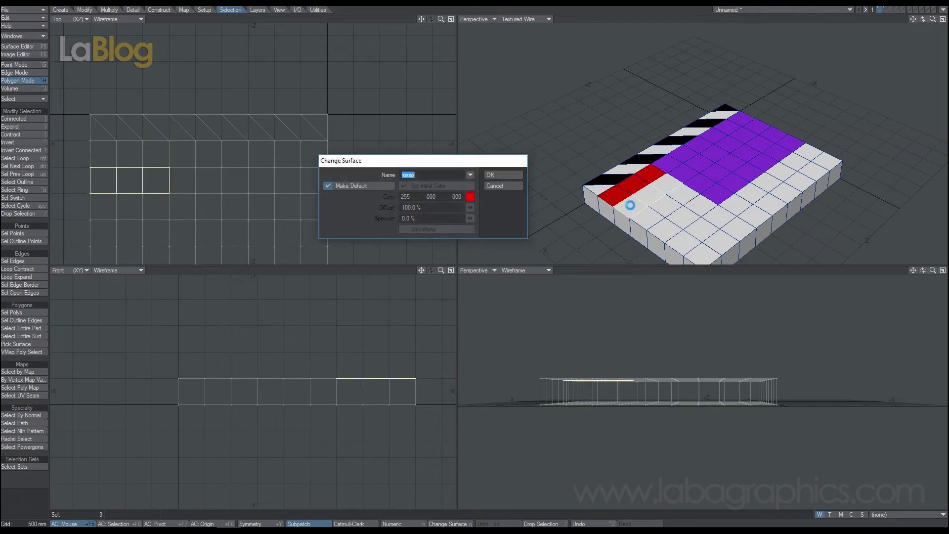
type("verde")
left_click(404, 185)
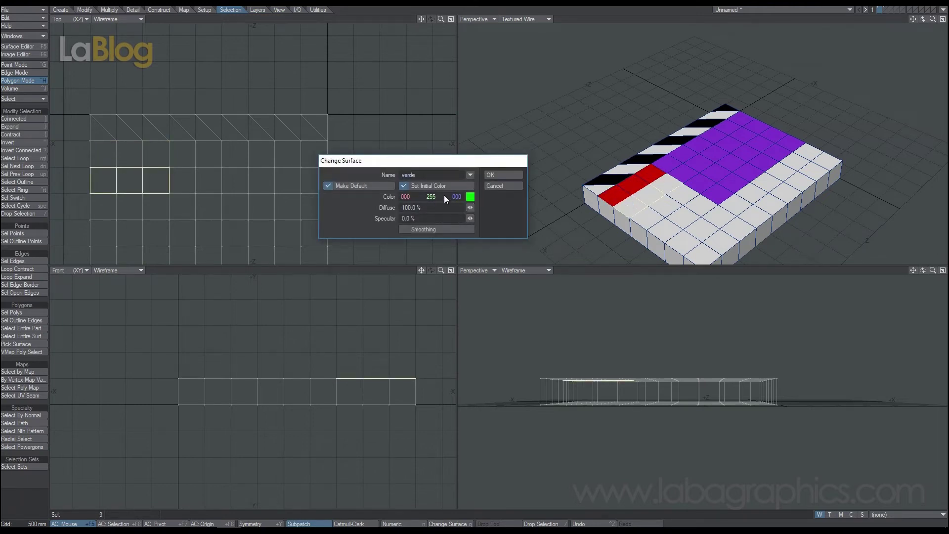
left_click(491, 175)
key("/")
Assign a surface named "blu" with colour 0, 0, 255 to the three top polygons next to the green ones.
left_click_drag(638, 215, 686, 200)
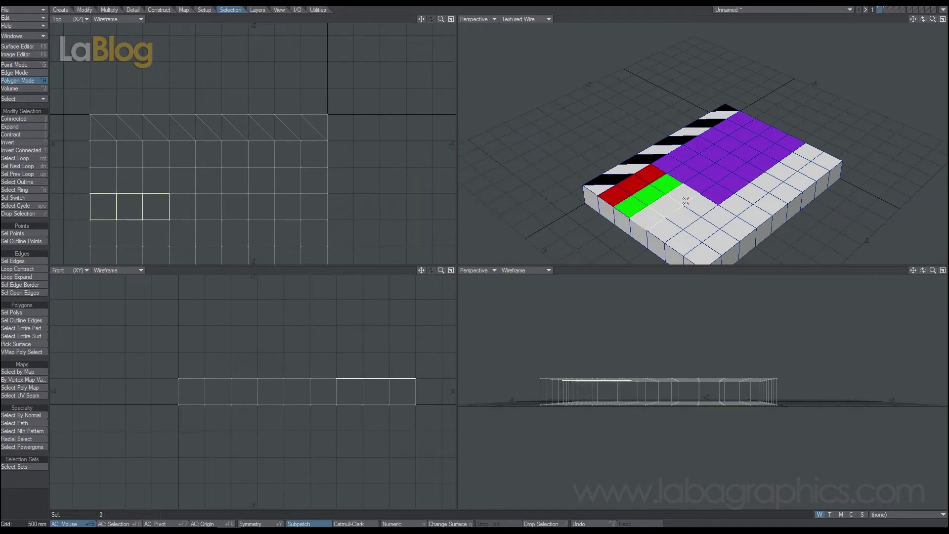
type("qblu")
left_click_drag(456, 196, 553, 197)
left_click_drag(434, 196, 327, 197)
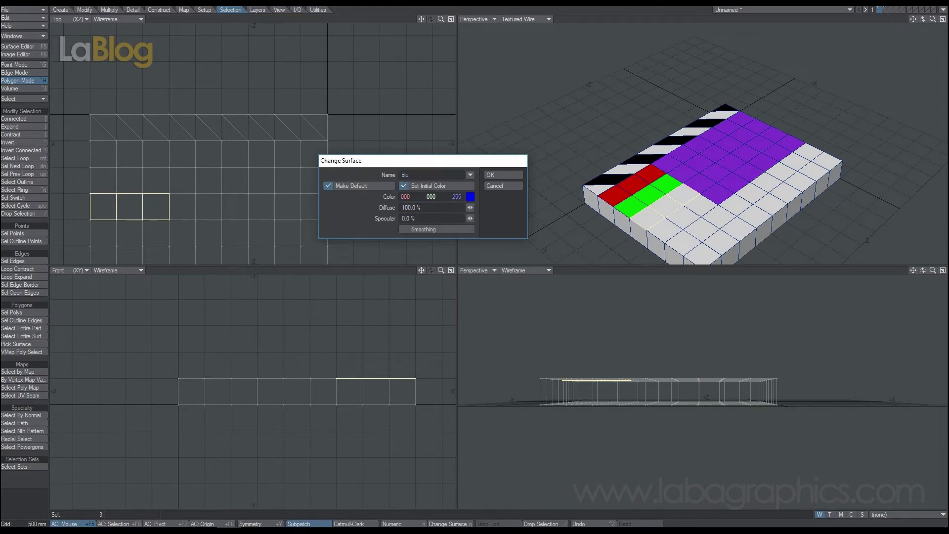
left_click(497, 176)
key("/")
Assign a surface named "ciano" with colour 0, 255, 255 to the three top polygons next to the blue ones and deselect them.
left_click_drag(675, 231, 705, 211)
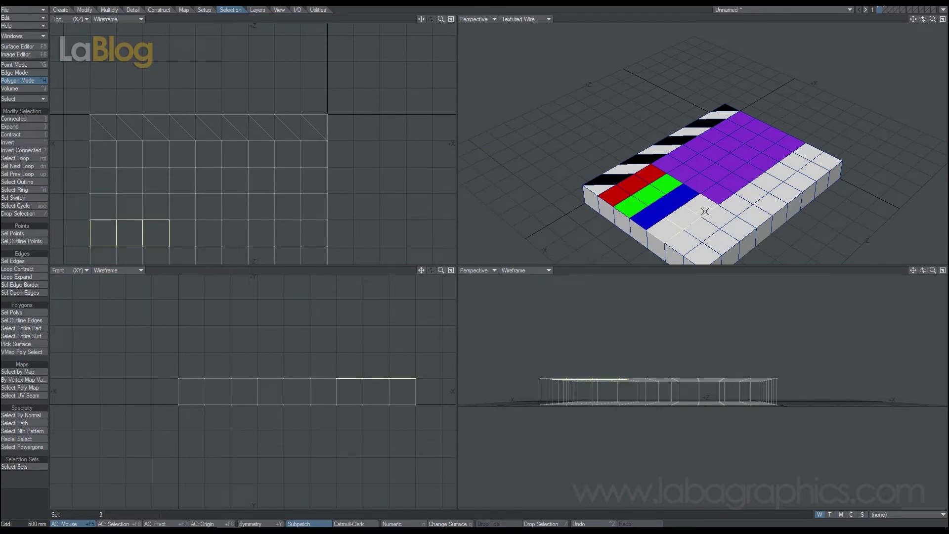
key("q")
type("ciano")
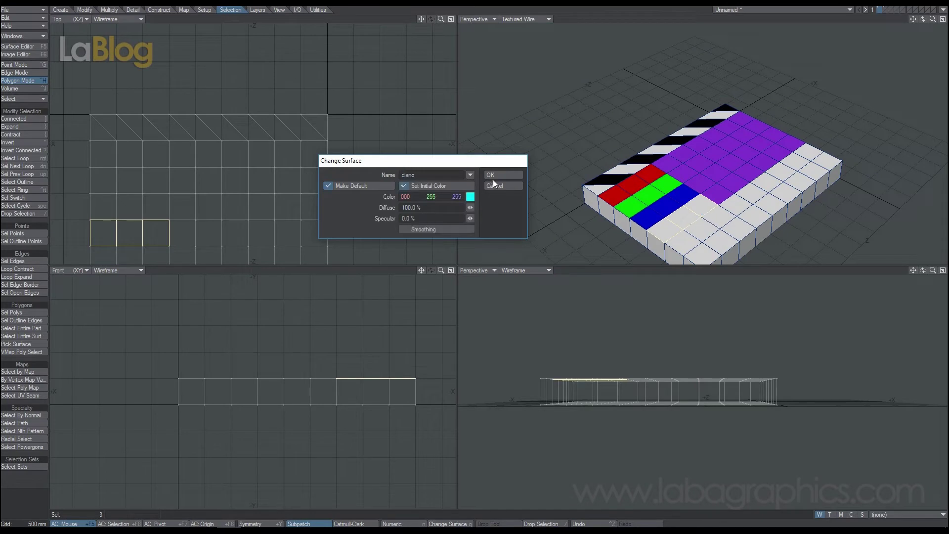
left_click(494, 177)
left_click_drag(669, 230, 702, 206)
Assign a surface named "giallo" with colour 255, 255, 0 to the three top polygons next to the cyan ones.
left_click_drag(687, 241, 719, 226)
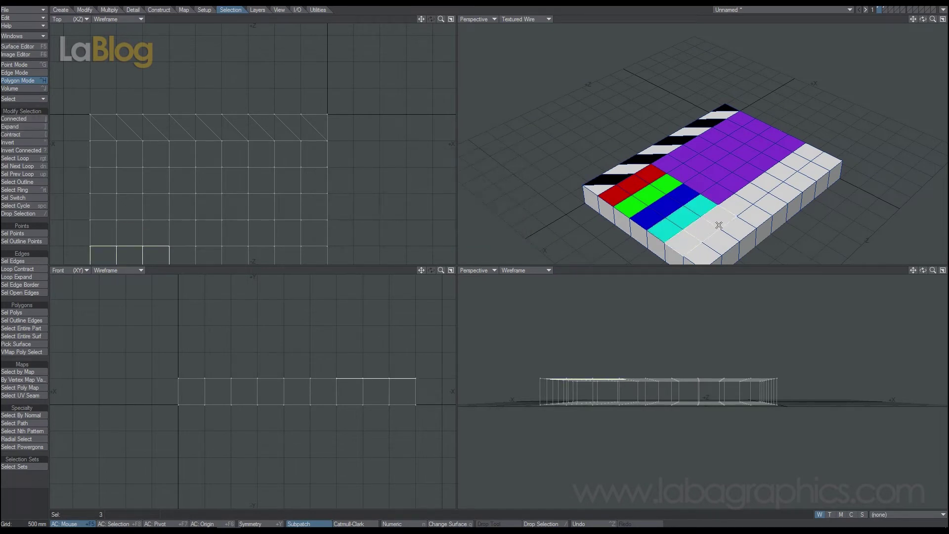
type("q")
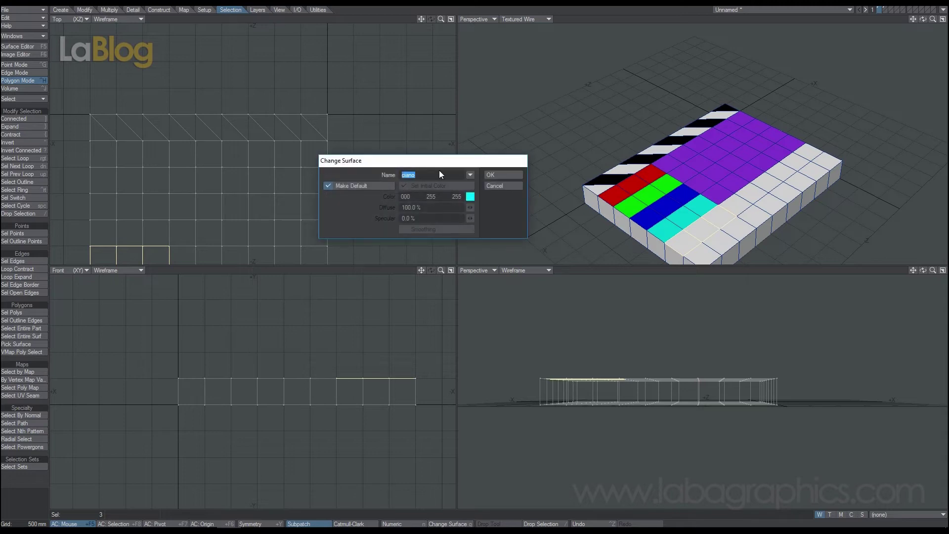
type("giall")
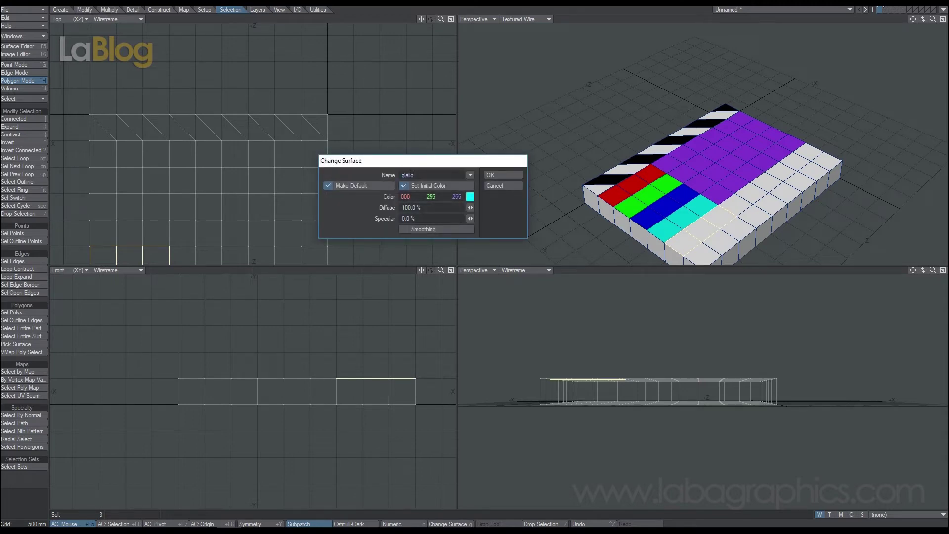
type("255")
key("Return")
left_click(490, 175)
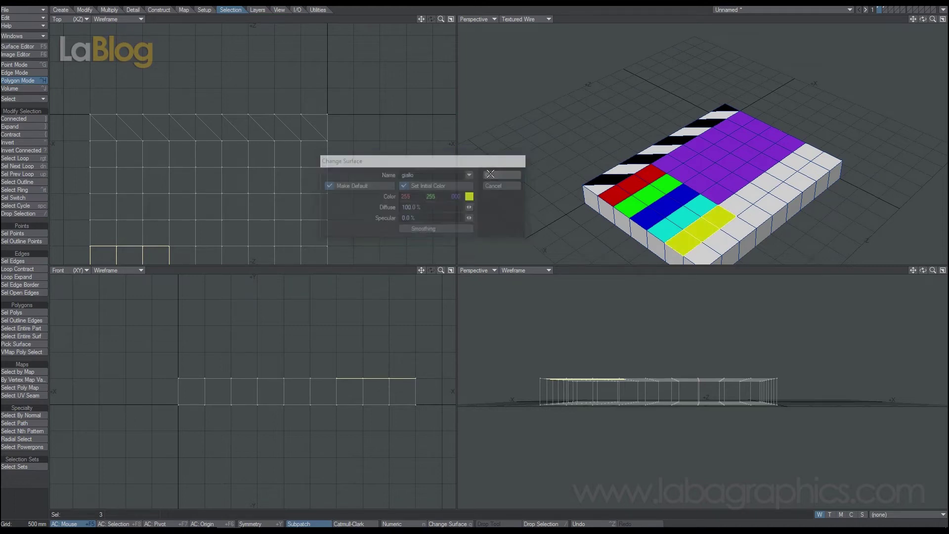
Assign a surface named "arancione" with colour 255, 127, 0 to the three top polygons next to the yellow ones.
left_click(690, 238)
left_click(736, 235)
key("q")
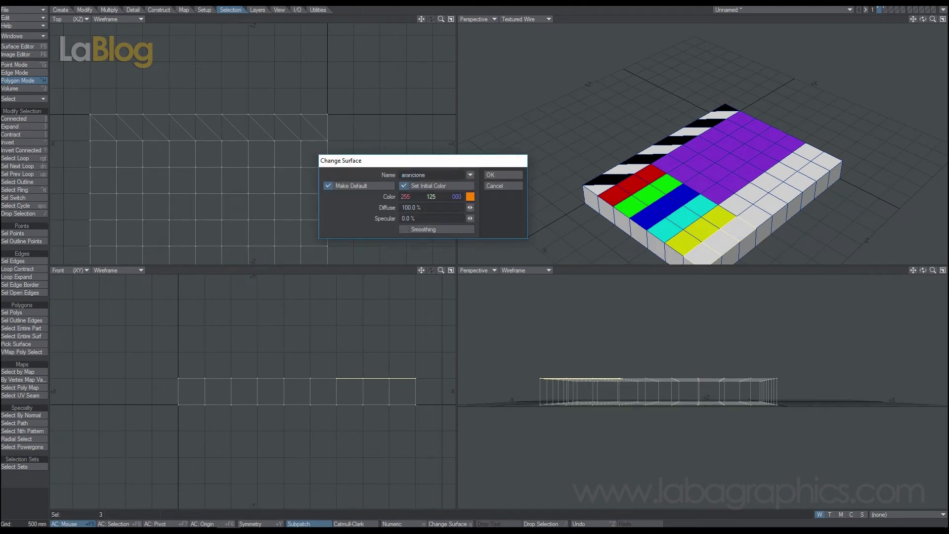
left_click(503, 174)
Assign a surface named "33" with dark grey 42, 42, 42 to the two top polygons between the orange bar and the remaining white ones.
left_click(39, 216)
left_click_drag(738, 206, 749, 214)
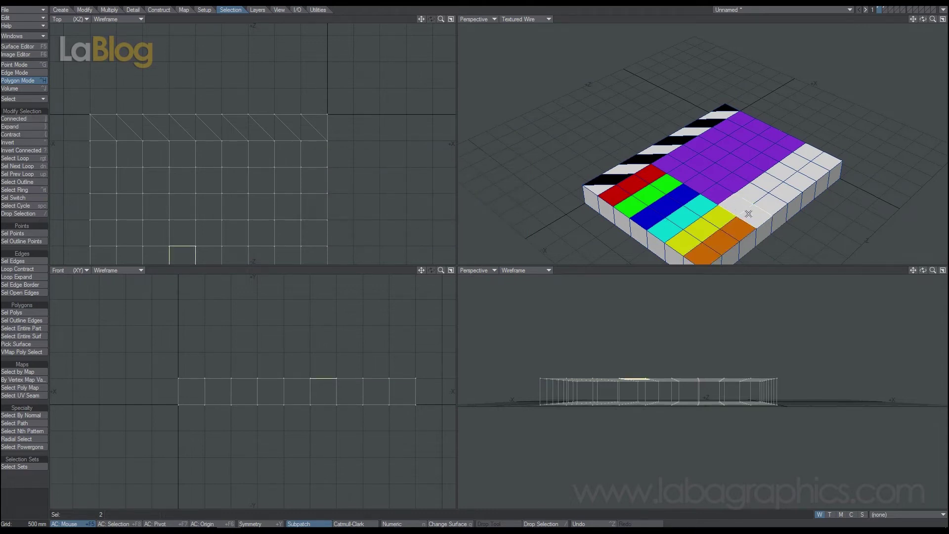
key("q")
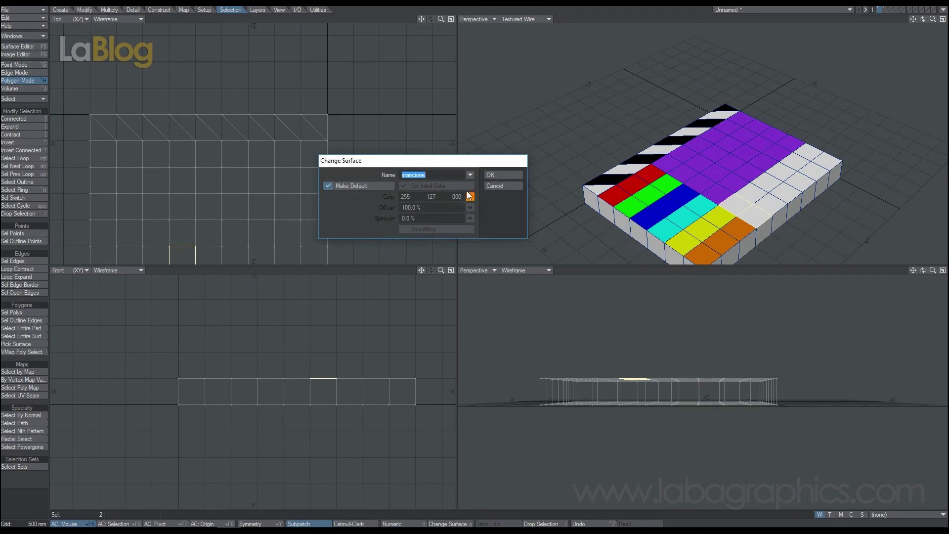
left_click(469, 176)
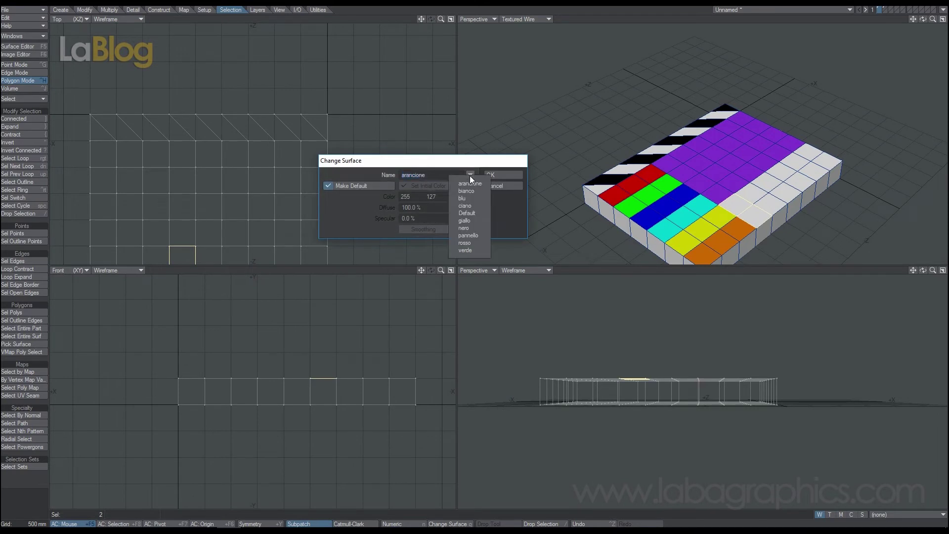
left_click(470, 176)
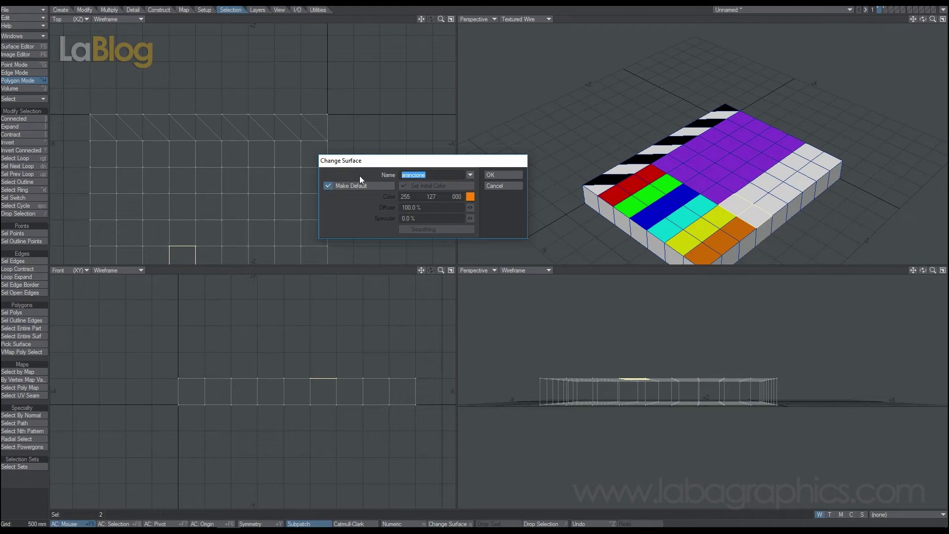
type("33")
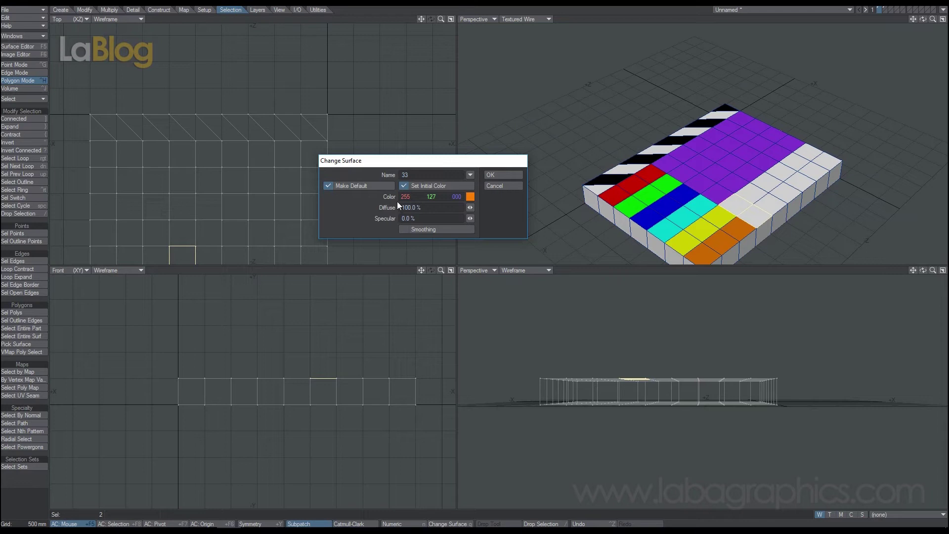
left_click(469, 197)
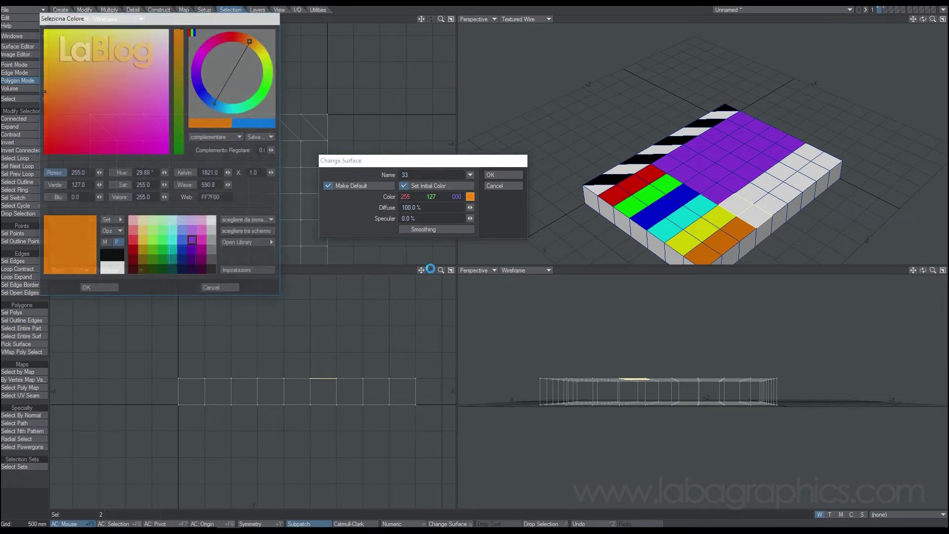
left_click(211, 270)
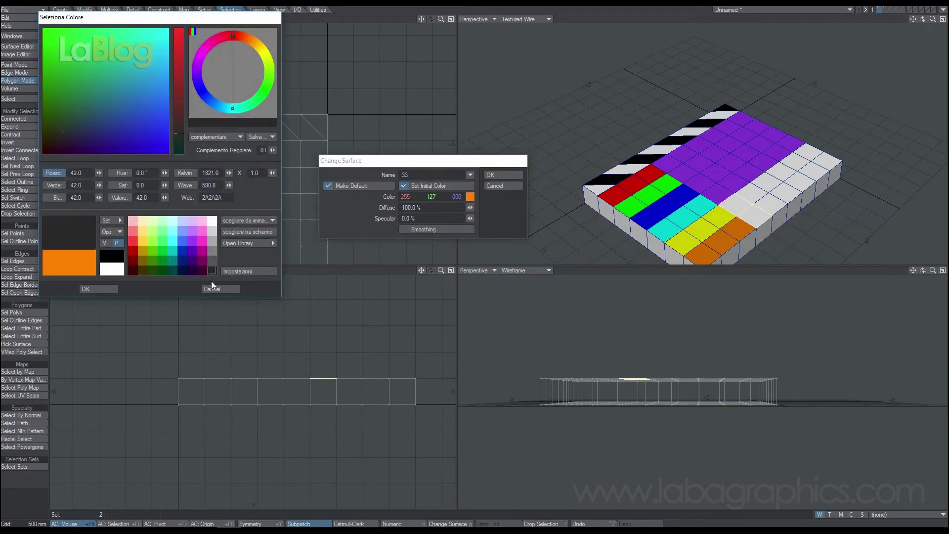
left_click(105, 290)
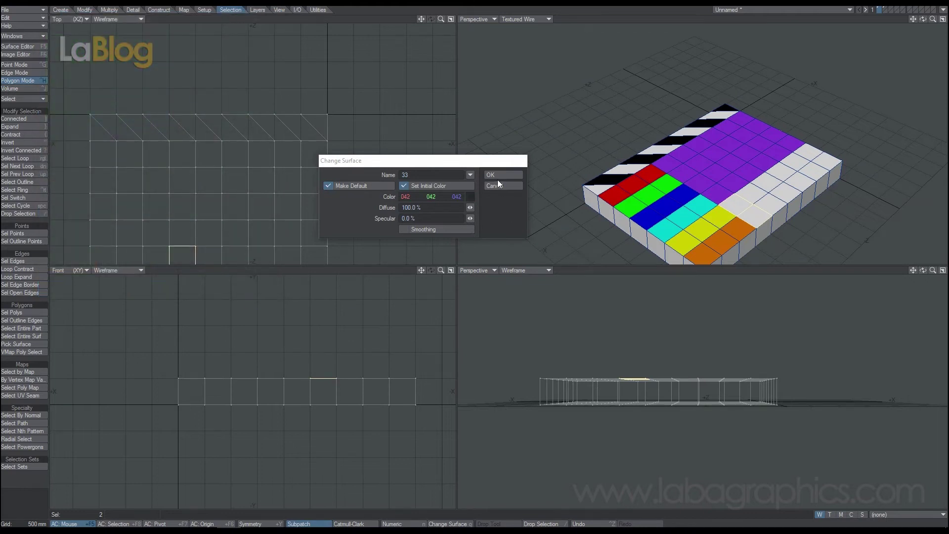
left_click(499, 176)
Assign a surface named "66" with grey 85, 85, 85 to the two top polygons next to the darkest grey ones.
key("slash")
left_click_drag(754, 196, 768, 205)
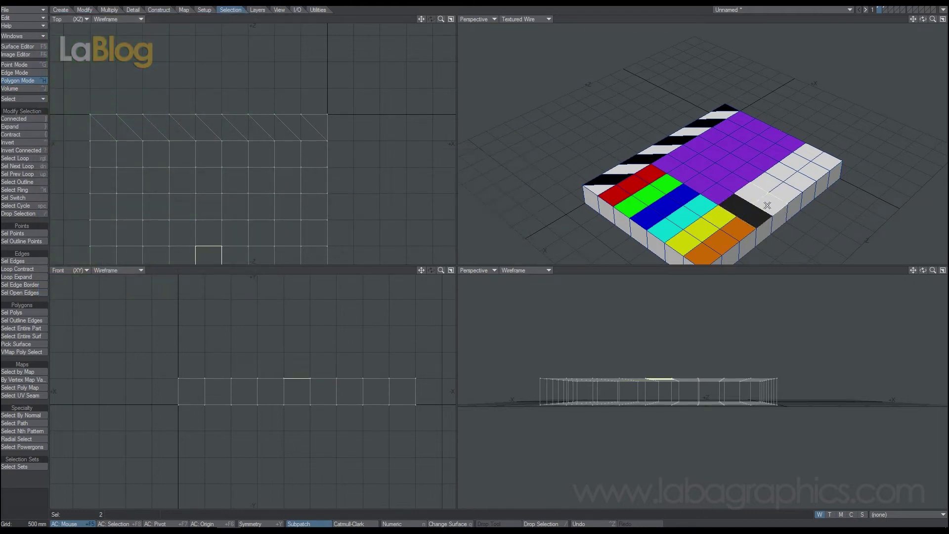
key("q")
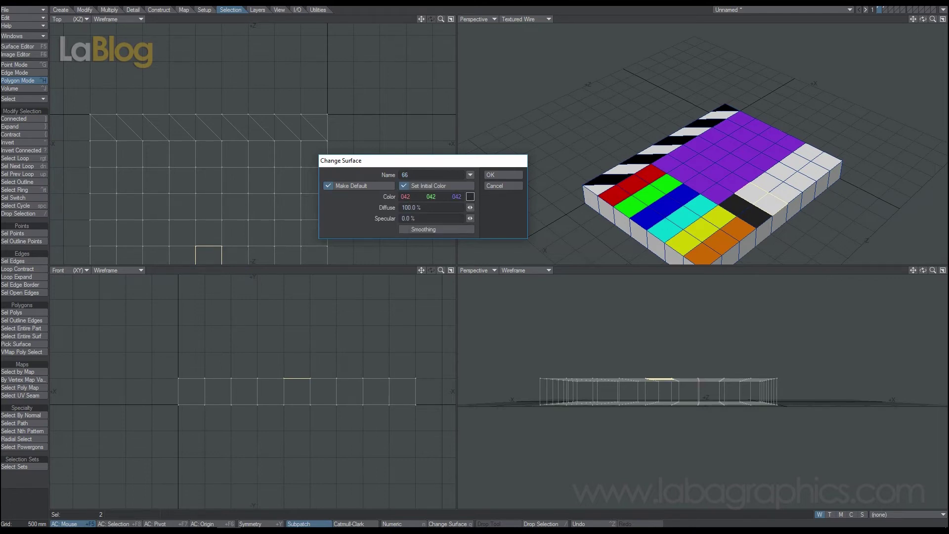
left_click(470, 196)
left_click(213, 260)
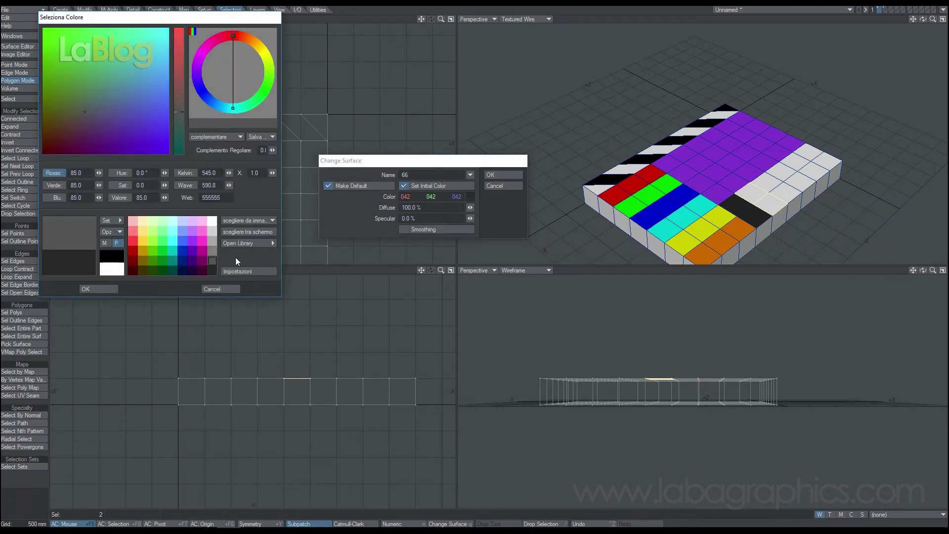
left_click(109, 288)
left_click(510, 175)
Assign a surface named "99" with grey 127, 127, 127 to the two top polygons next to the "66" ones.
key("/")
left_click_drag(764, 186, 776, 193)
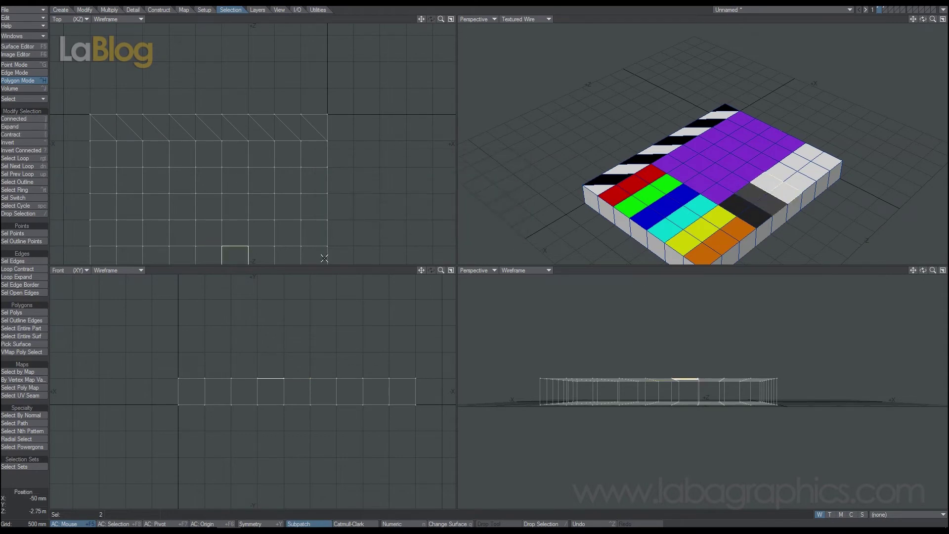
type("q99")
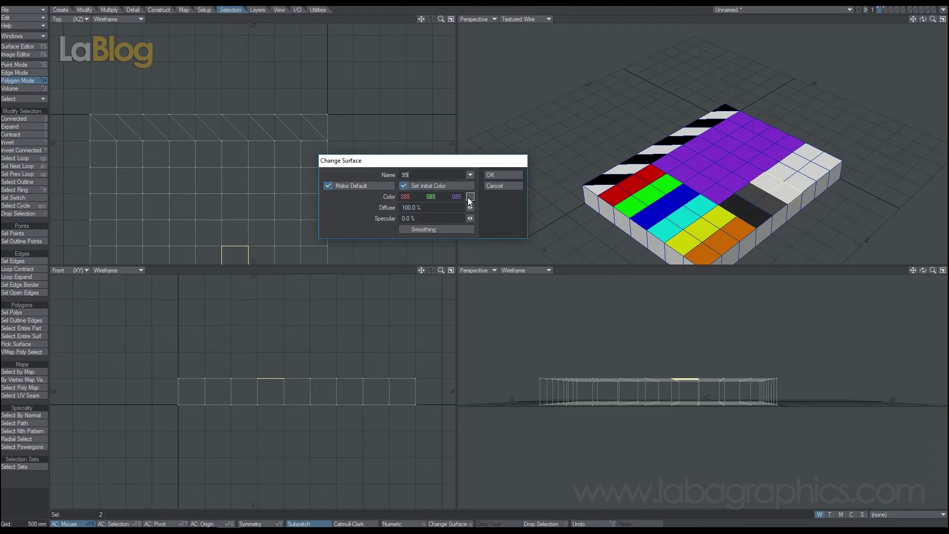
left_click(470, 197)
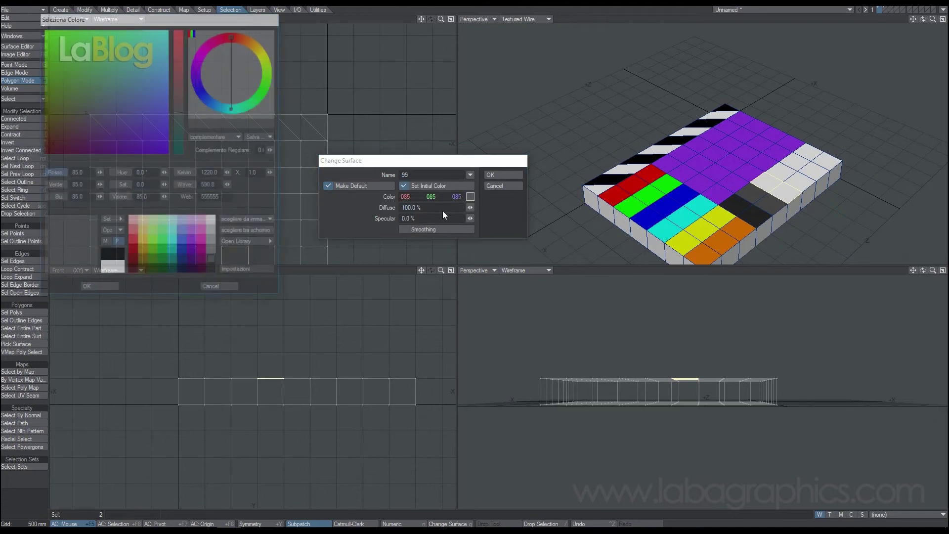
left_click(212, 250)
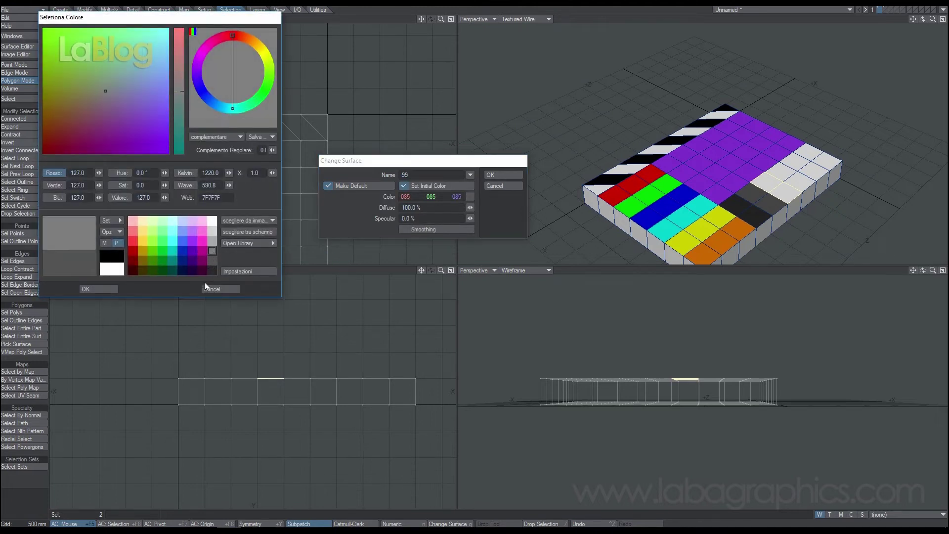
left_click(108, 291)
left_click(497, 176)
Assign a surface named "132" with grey 170, 170, 170 to the two top polygons next to the "99" ones.
key("slash")
left_click_drag(781, 172, 794, 181)
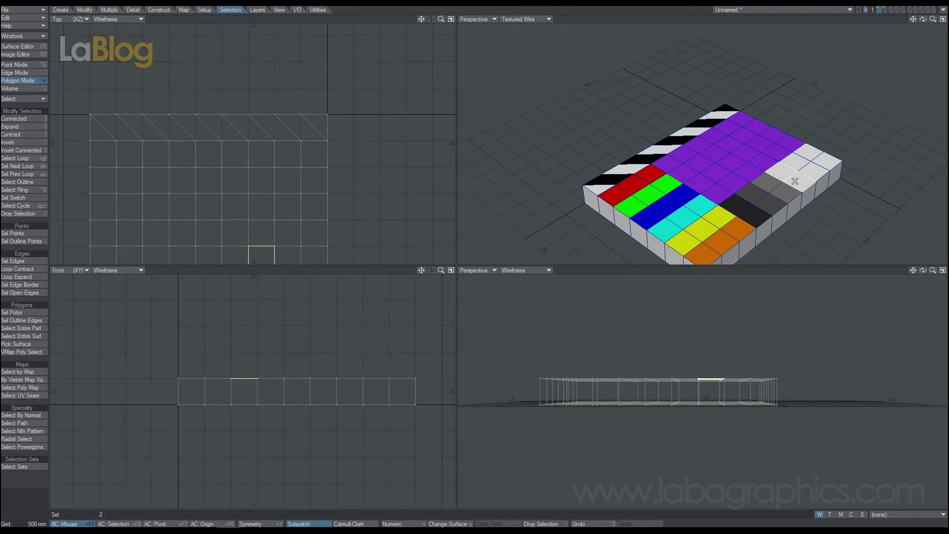
type("q")
type("133")
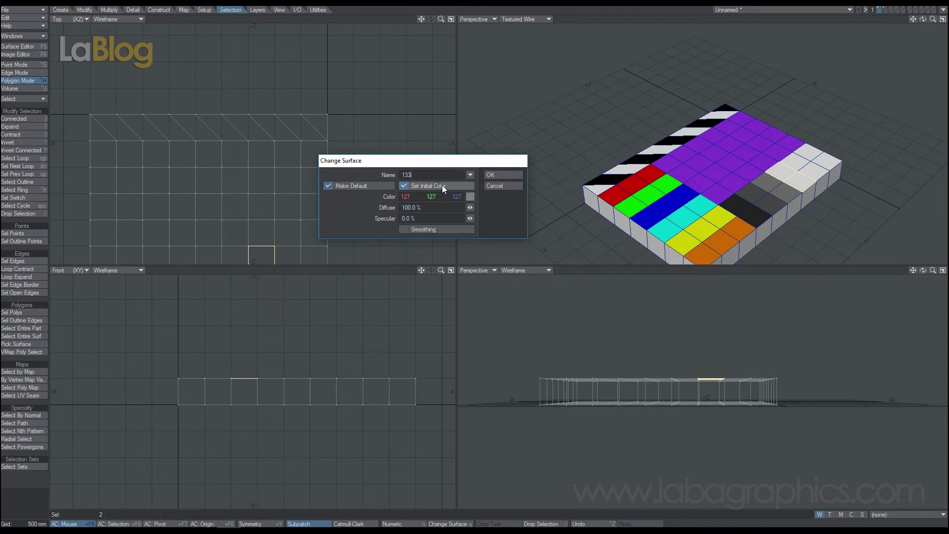
left_click_drag(410, 176, 408, 175)
left_click(470, 197)
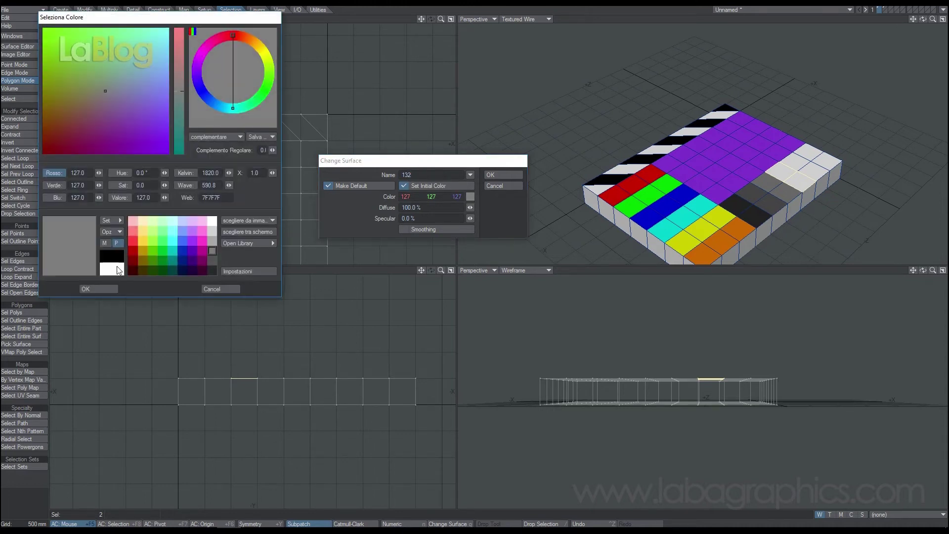
left_click(212, 241)
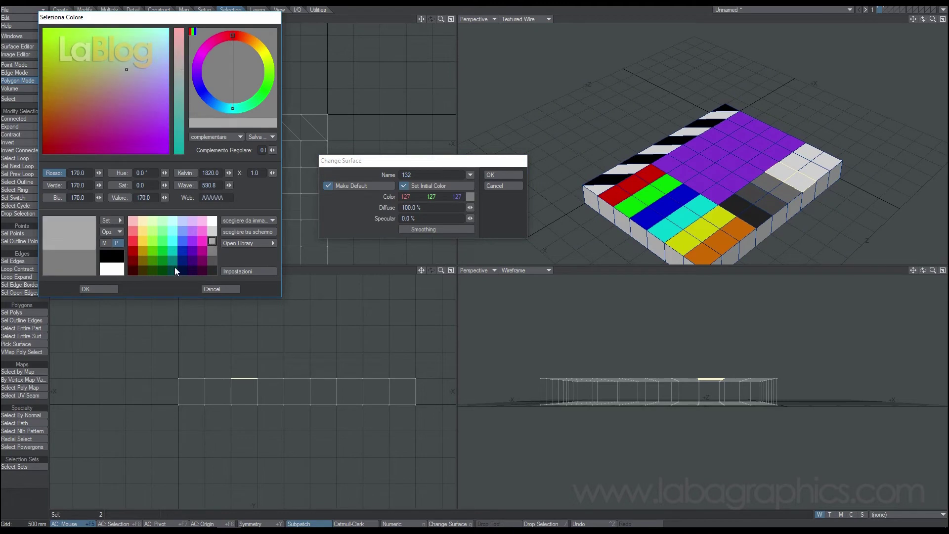
left_click(106, 288)
left_click(497, 174)
Assign a surface named "165" with light grey 212, 212, 212 to the two top polygons next to the "132" ones.
key("slash")
left_click_drag(791, 164, 806, 172)
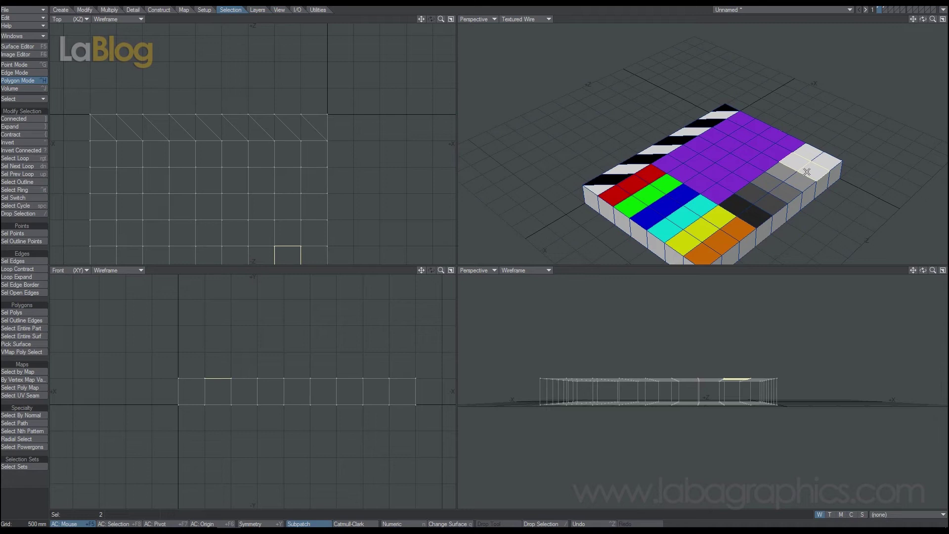
type("q16")
type("5")
left_click(469, 196)
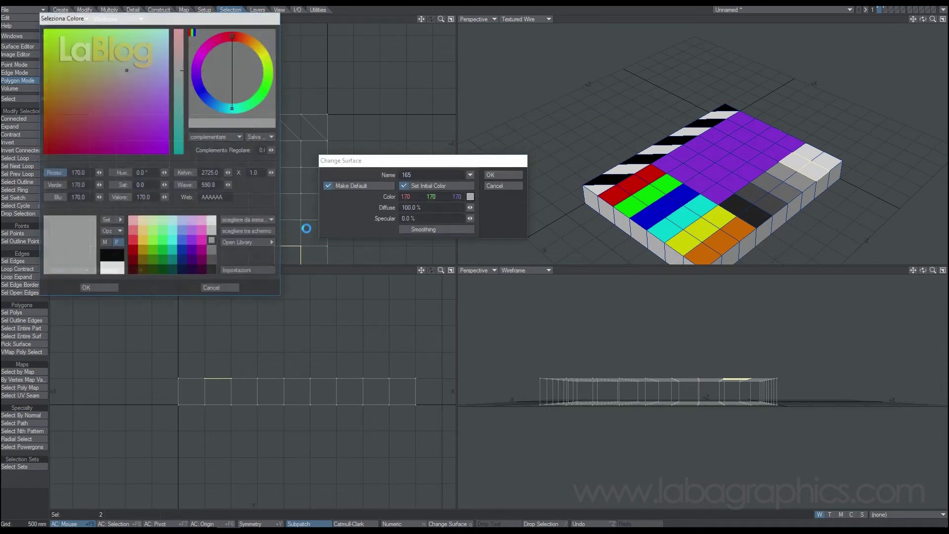
left_click(212, 231)
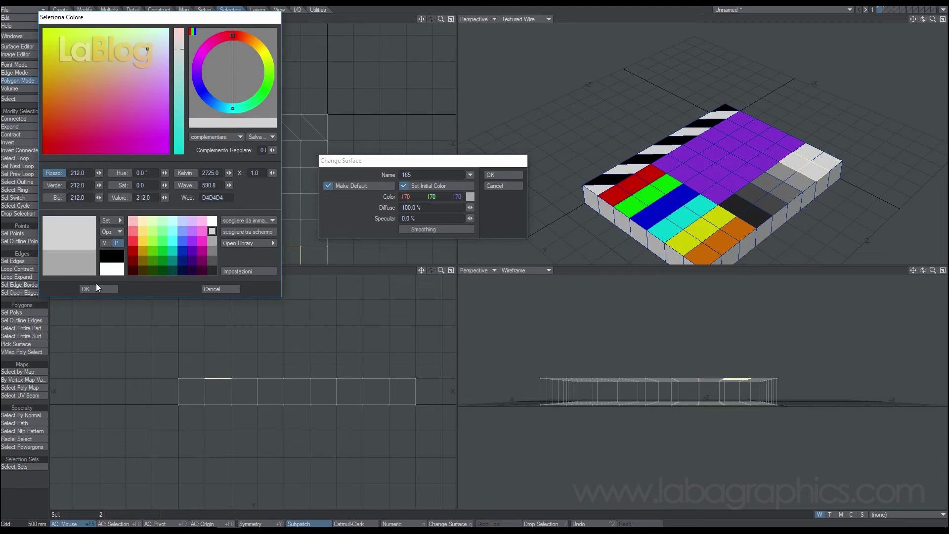
left_click(98, 287)
left_click(497, 174)
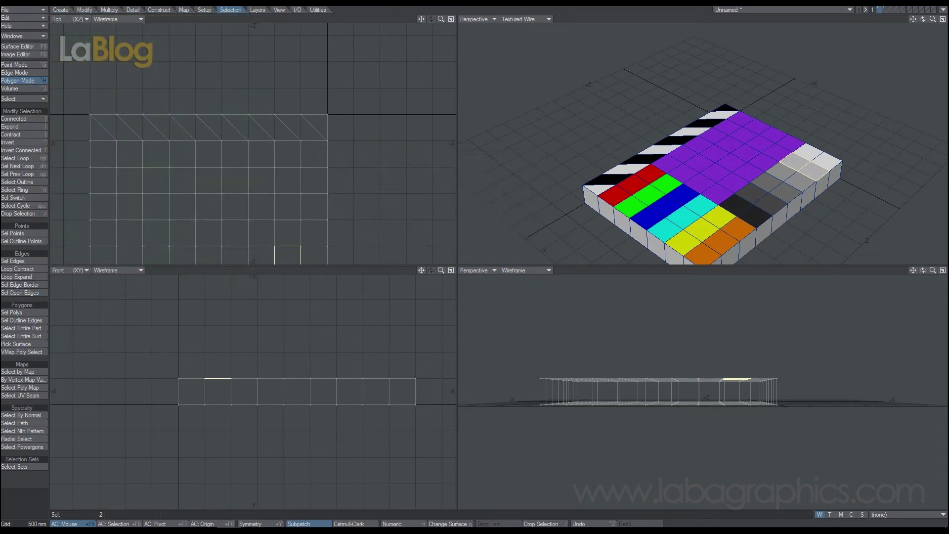
Create a surface named "199" for the last two top polygons, choose white 255, 255, 255 and open its red value for editing.
left_click(39, 248)
left_click(806, 150)
left_click(821, 160)
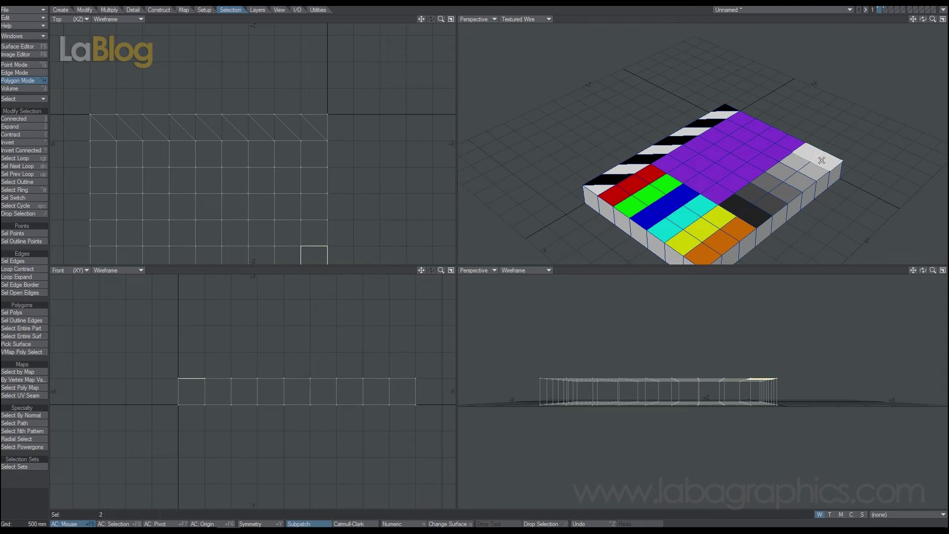
key("q")
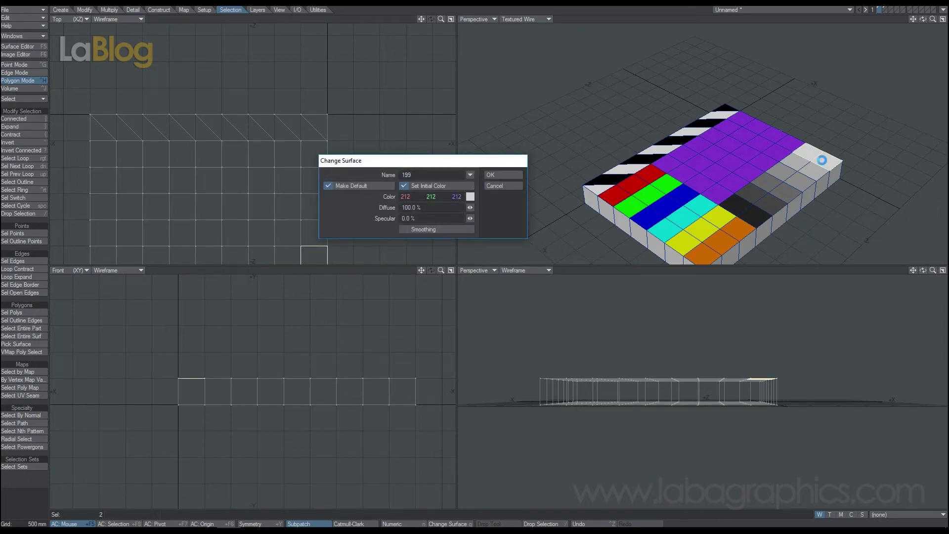
left_click(470, 197)
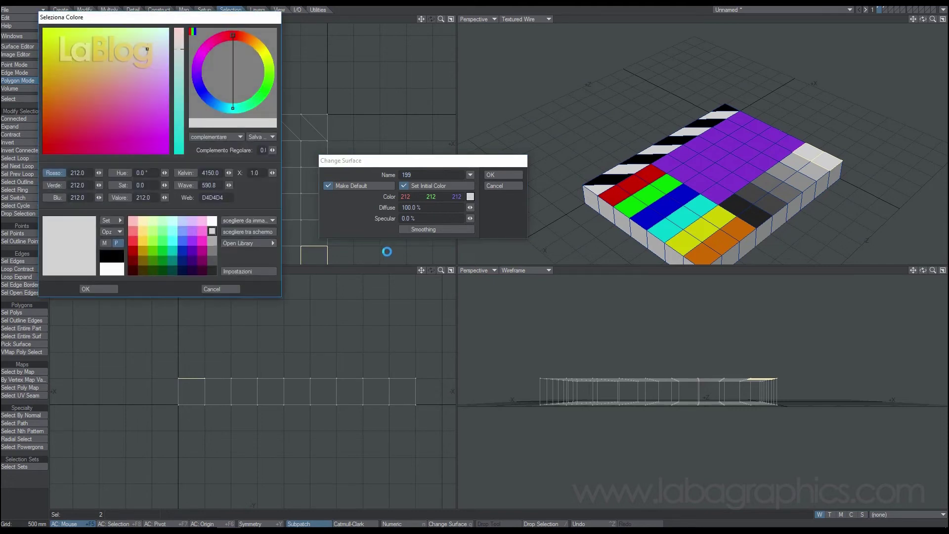
left_click(212, 221)
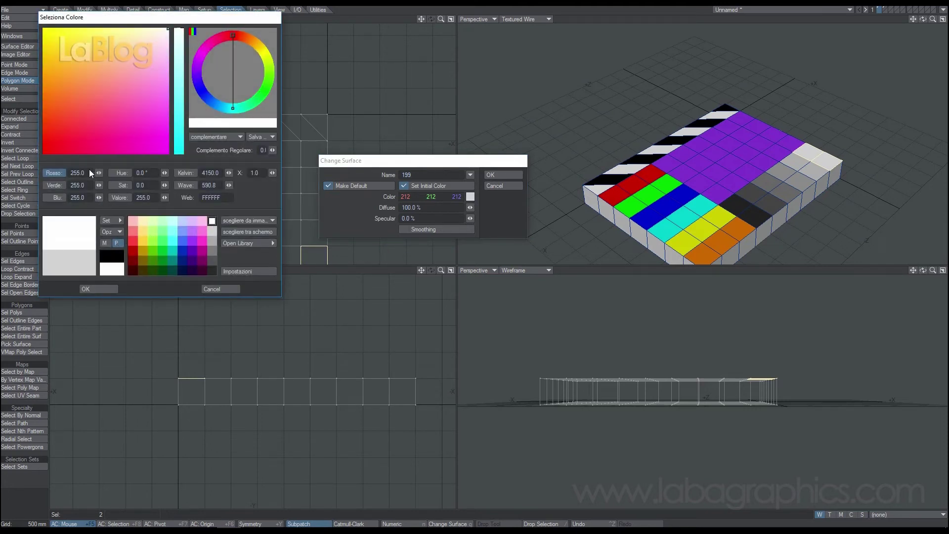
left_click_drag(89, 173, 57, 183)
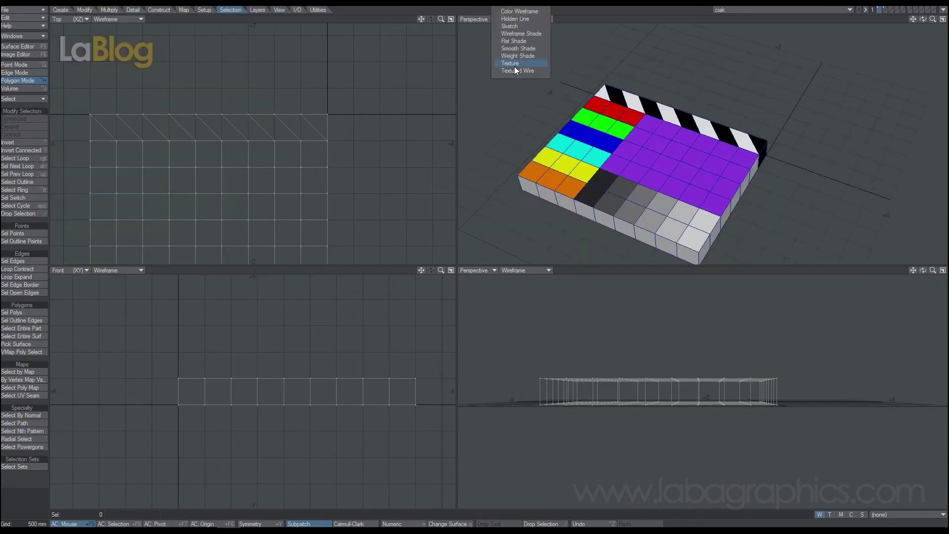
Switch the upper perspective view to Texture shading and open the layer list.
left_click(514, 66)
left_click_drag(922, 19, 942, 21)
key("F7")
left_click_drag(725, 243, 437, 109)
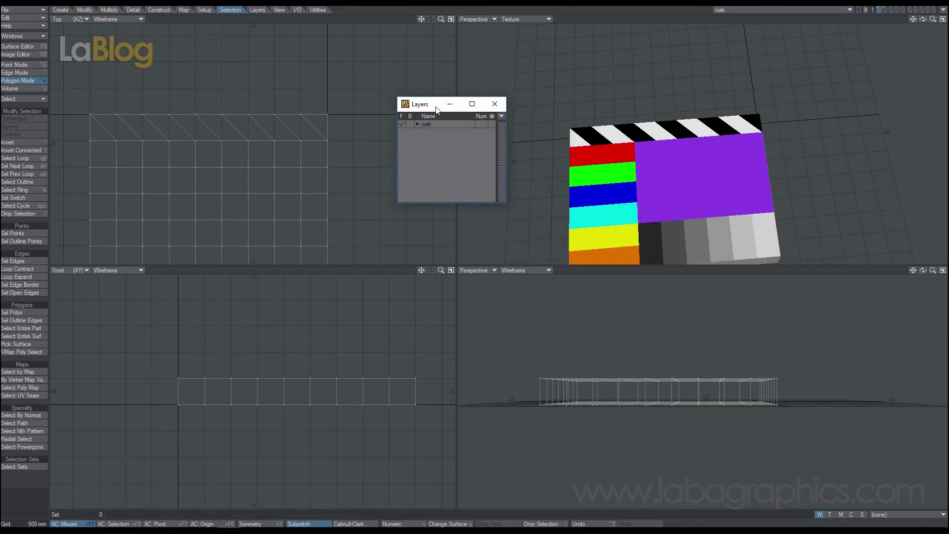
Rename the second layer of the ciak object, with the separate striped bar, ASTA and the first layer CIAK.
left_click(417, 124)
left_click(439, 140)
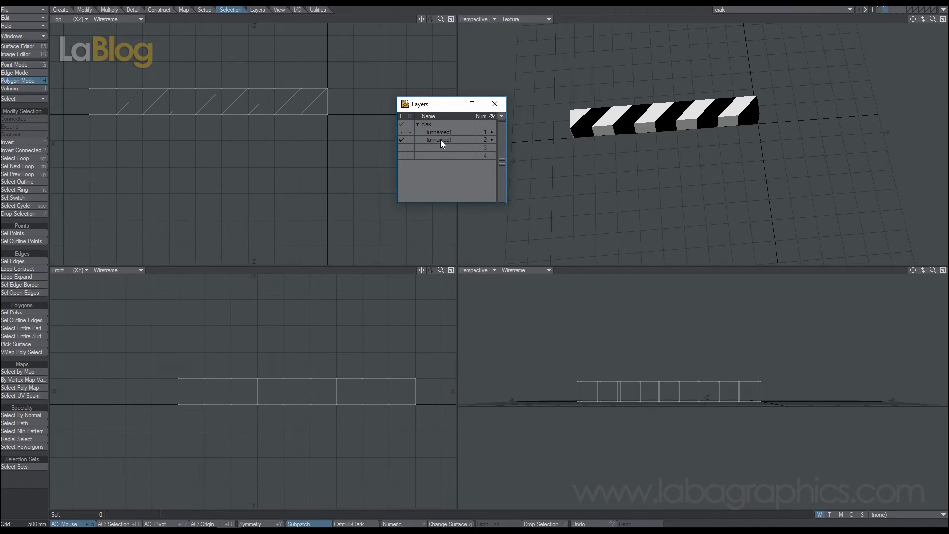
double_click(440, 140)
type("ASTA")
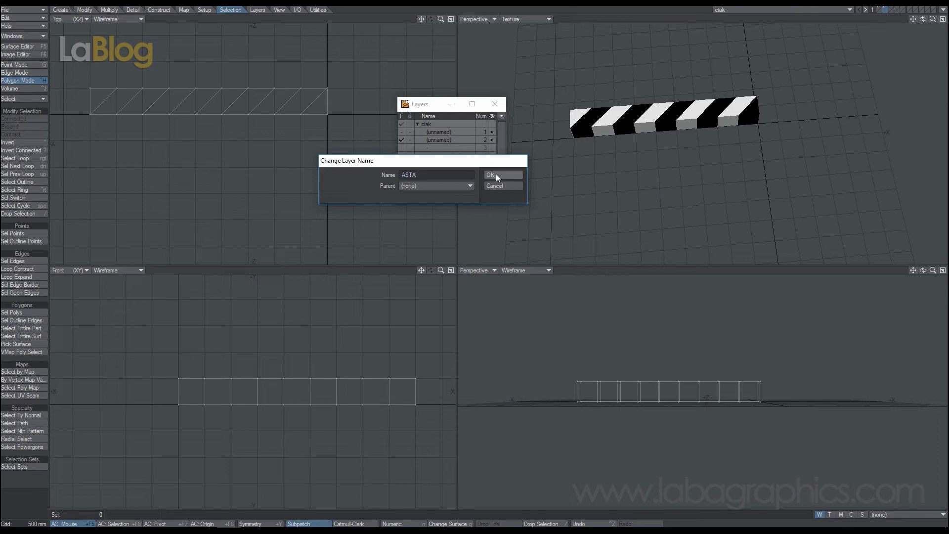
left_click(496, 175)
double_click(435, 131)
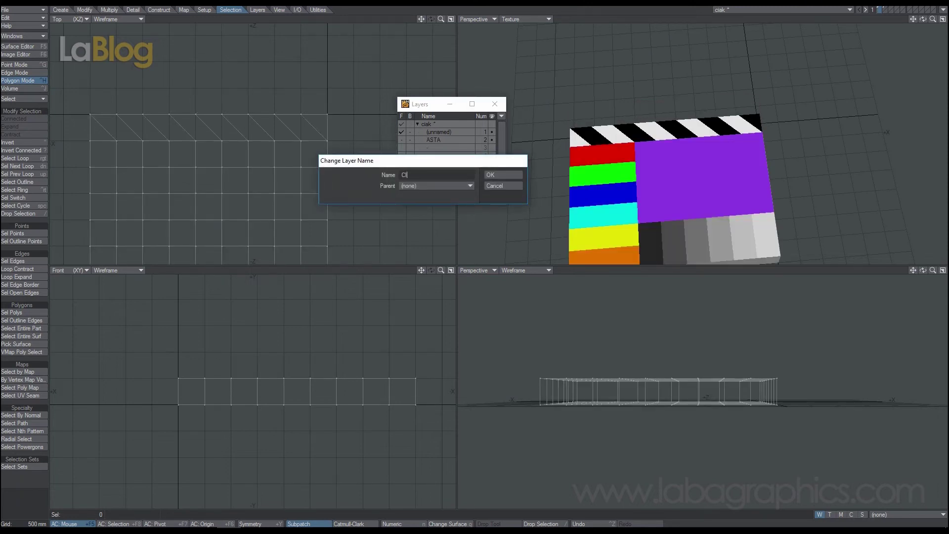
left_click(495, 174)
Set the parent layer of the ASTA layer in its layer settings.
left_click(433, 140)
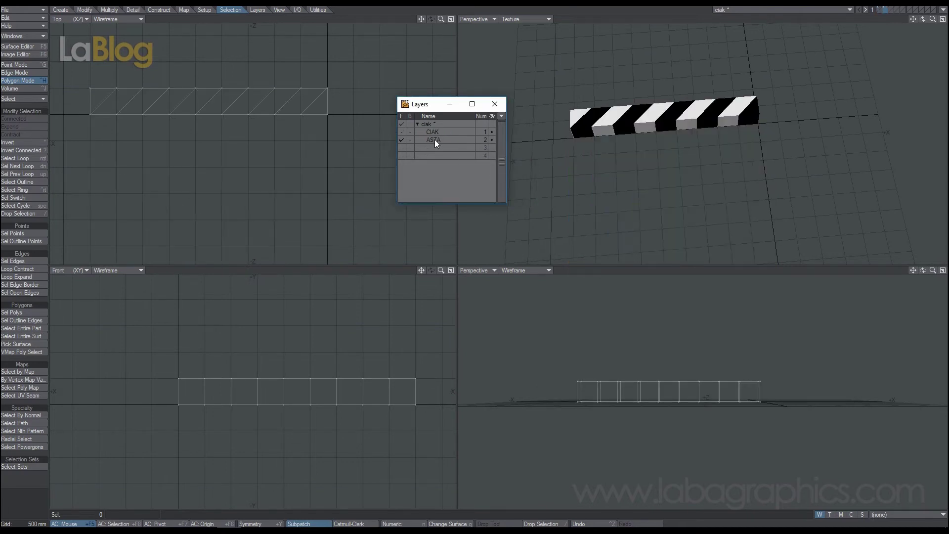
double_click(435, 139)
left_click(435, 185)
left_click(436, 196)
left_click(489, 176)
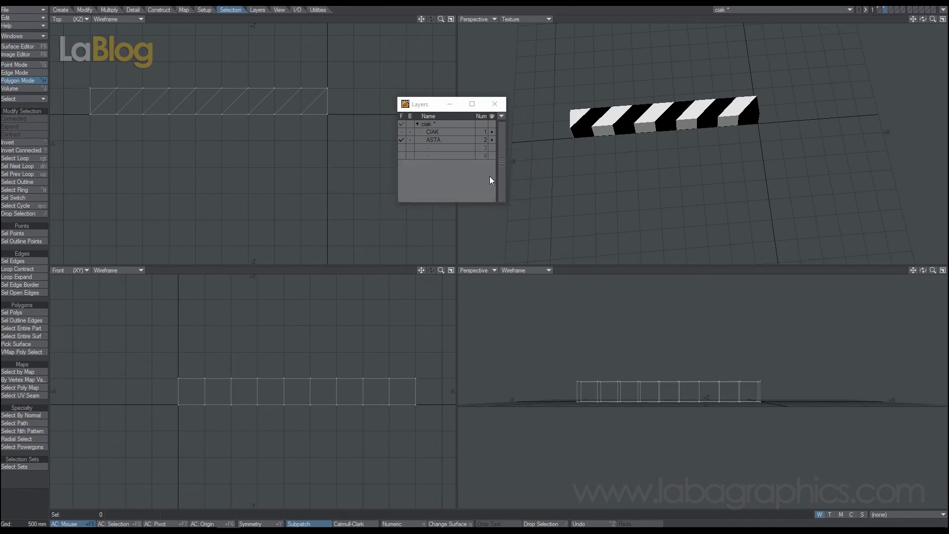
Make the CIAK layer the foreground layer and send the ciak object to Layout.
left_click(402, 132)
left_click(943, 10)
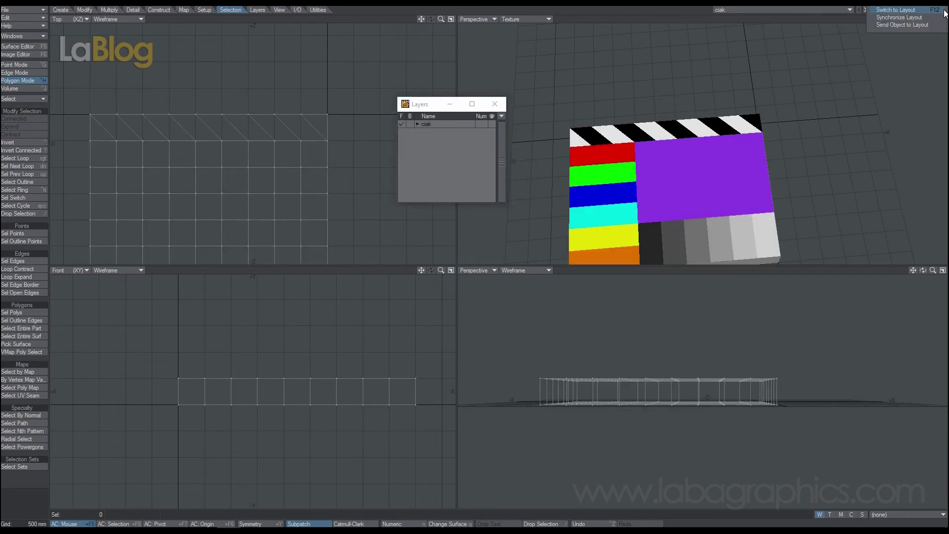
left_click(897, 25)
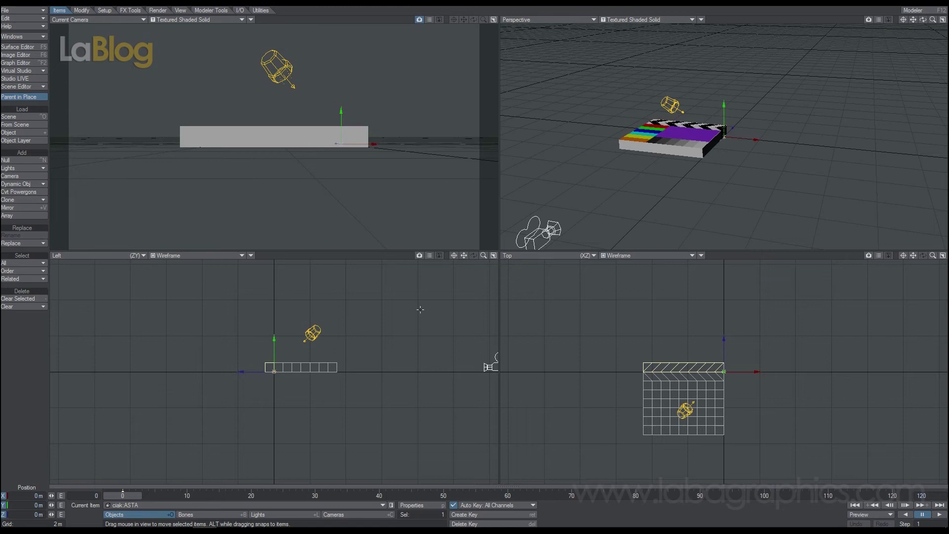
Select the CIAK item and stand it upright by rotating its pitch to about -81.7°.
left_click(163, 505)
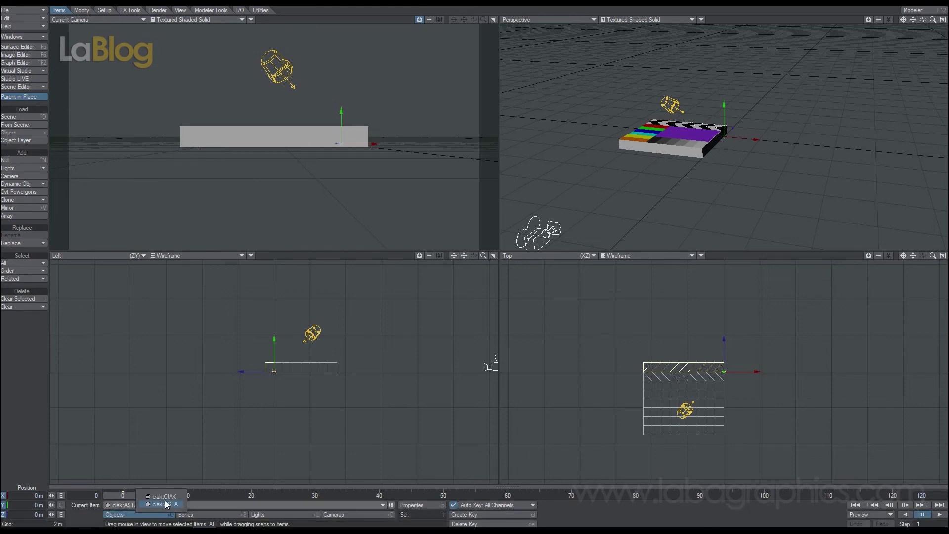
left_click(163, 497)
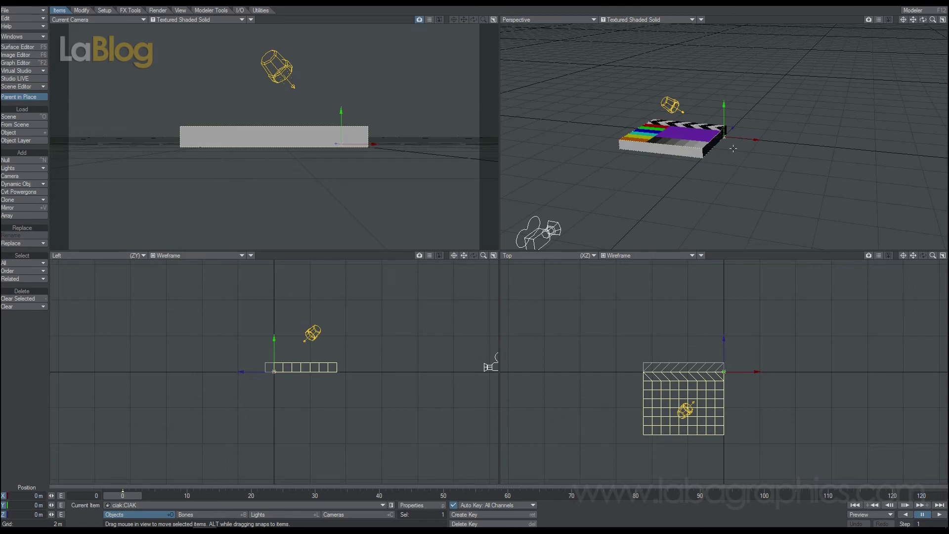
key("y")
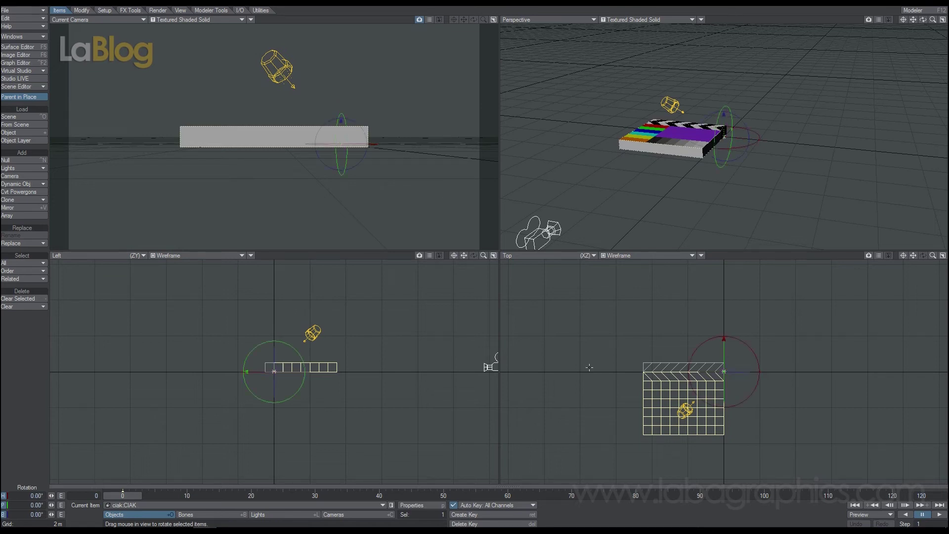
left_click_drag(724, 108, 719, 139)
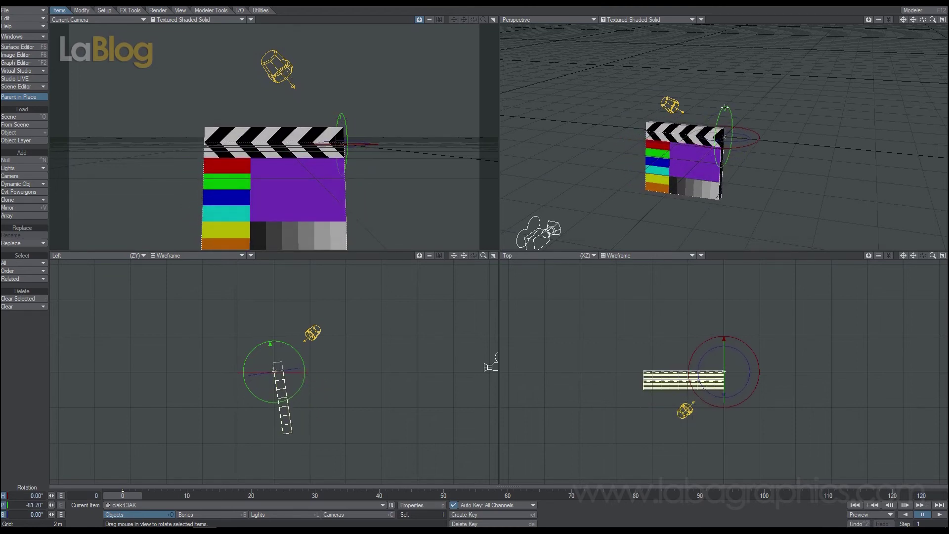
Move CIAK to about X -160 mm and Y 1.5 m and rotate its heading to about 38.4°.
key("t")
left_click_drag(341, 112, 341, 66)
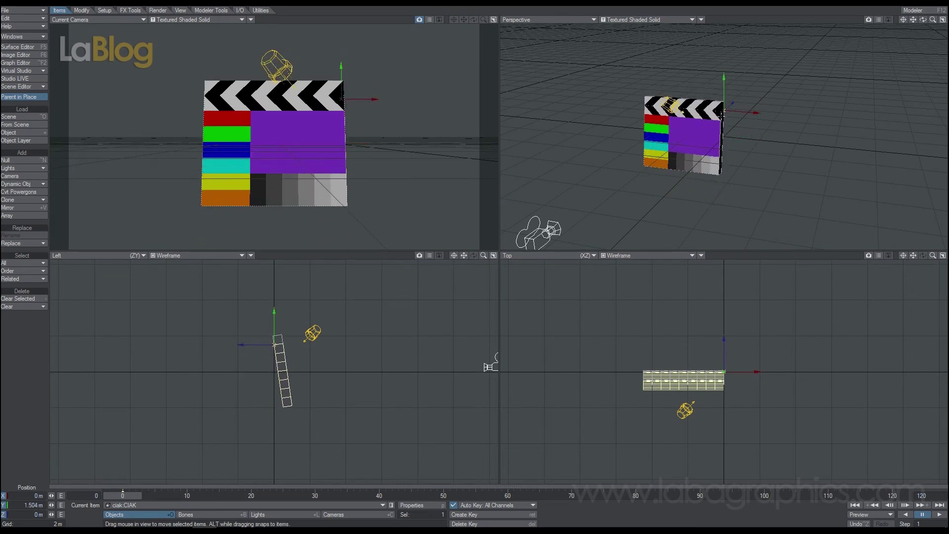
left_click_drag(750, 113, 746, 113)
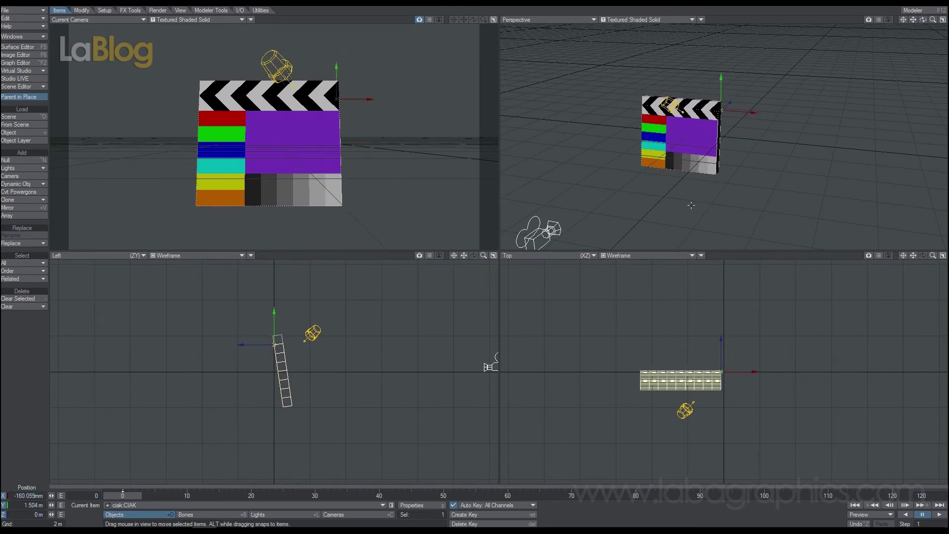
key("y")
left_click_drag(755, 112, 791, 112)
Show the camera view in VPR and rotate the heading of the ASTA arm to about 5.4°.
left_click(198, 20)
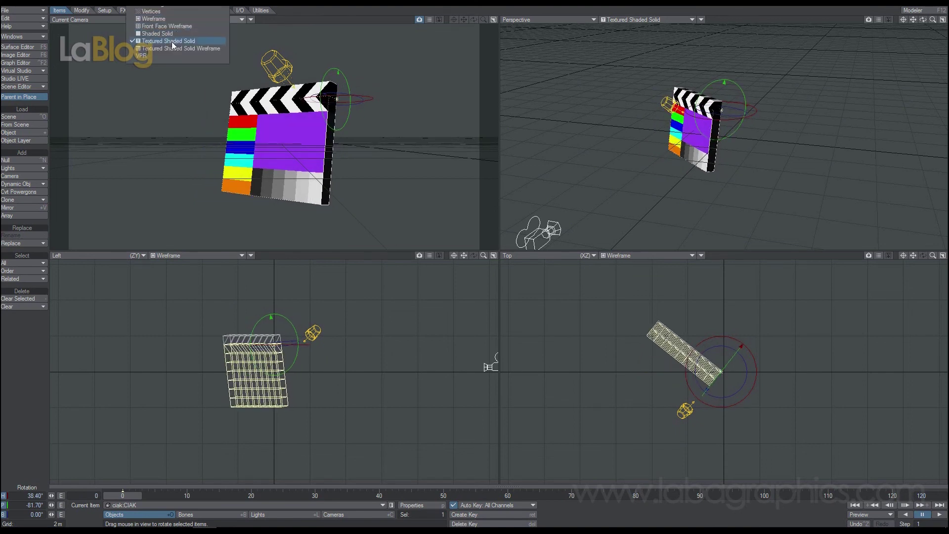
left_click(188, 59)
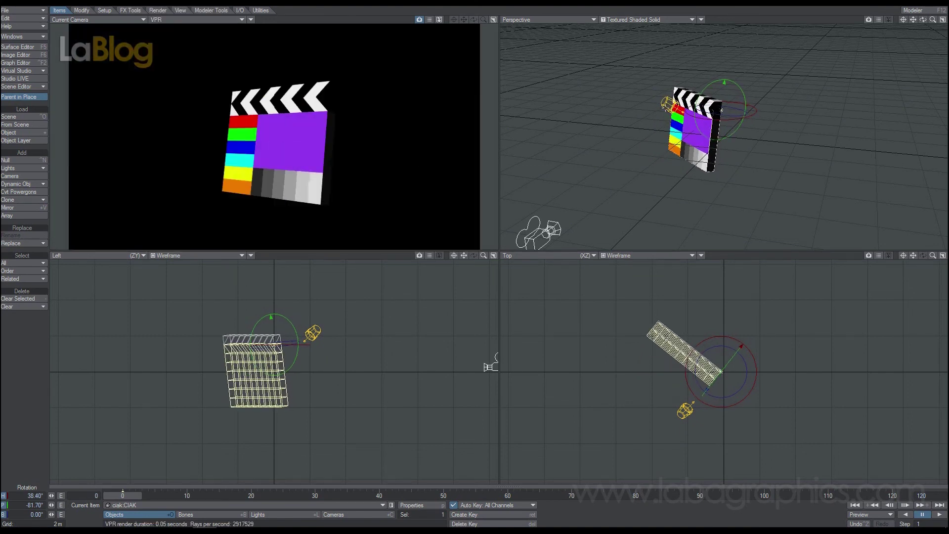
left_click(692, 93)
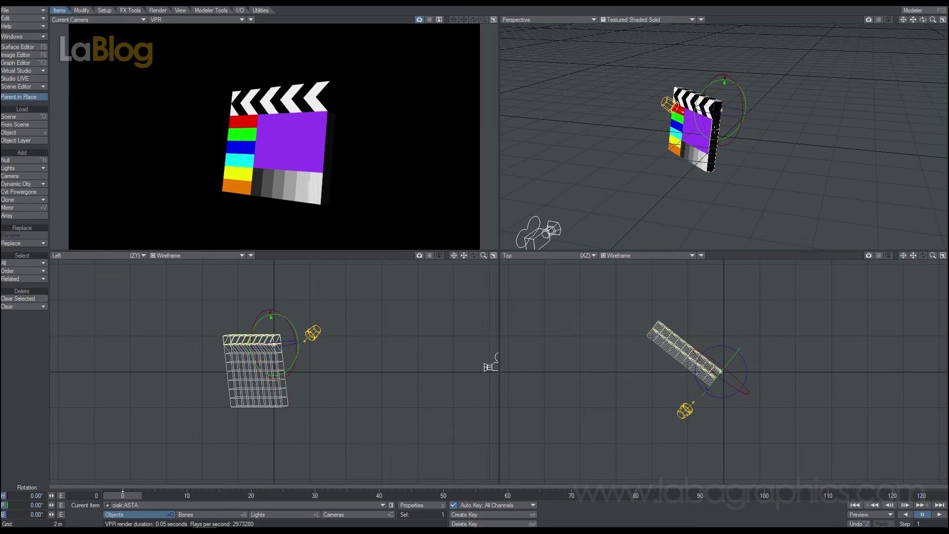
mouse_move(744, 111)
left_mouse_down()
mouse_move(831, 111)
mouse_move(753, 111)
left_mouse_up()
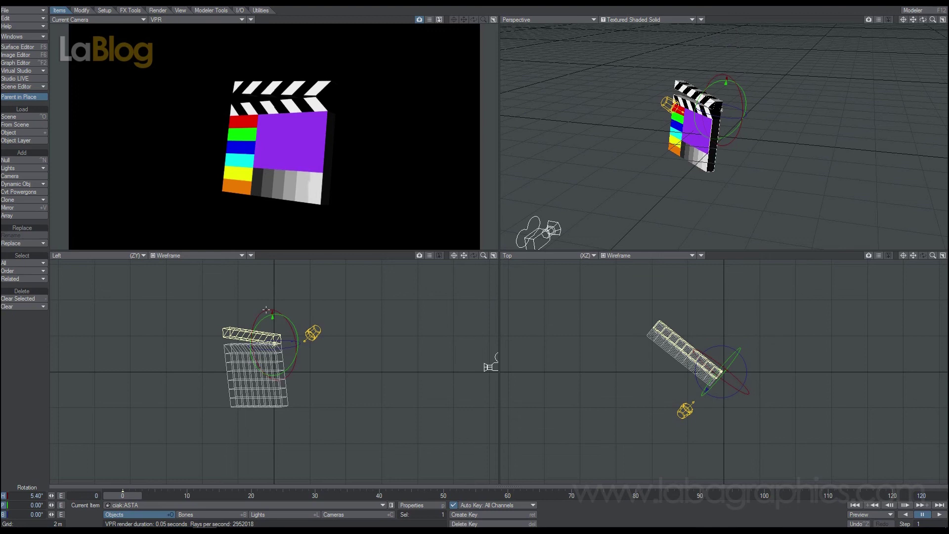
Set the scene's backdrop color to grey 127, 127, 127.
left_click(25, 37)
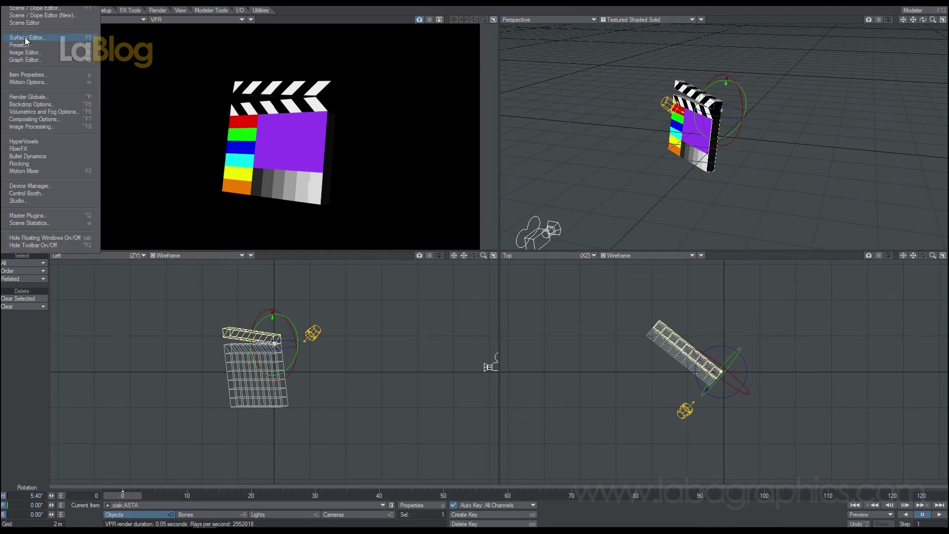
left_click(31, 105)
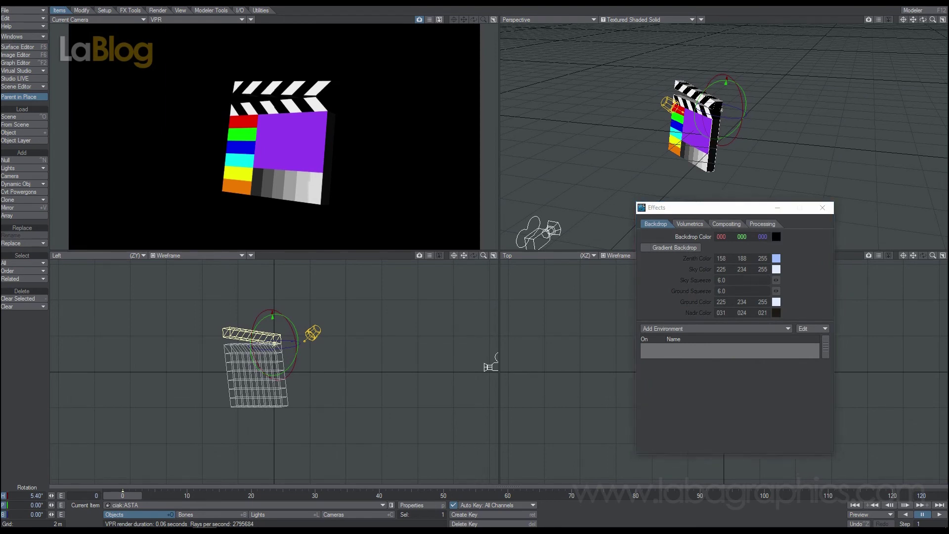
left_click(608, 364)
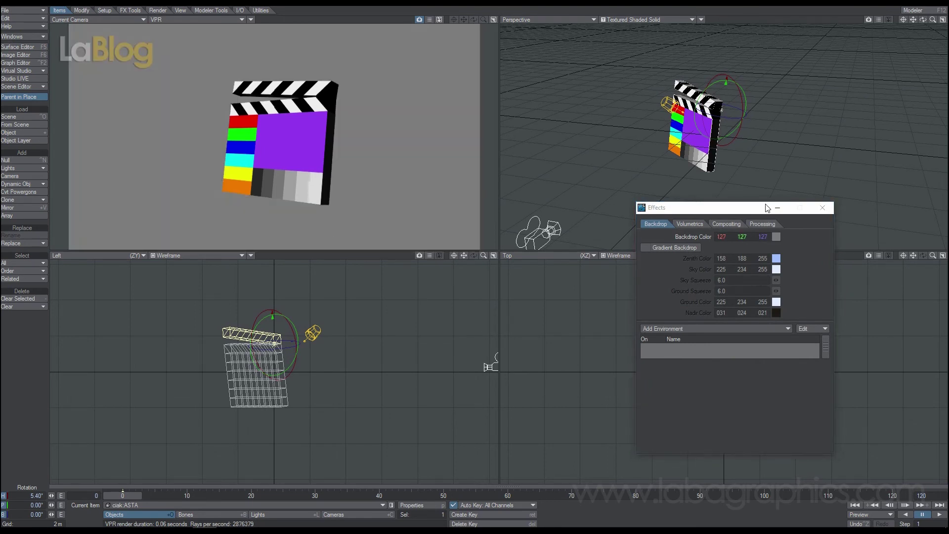
left_click(823, 207)
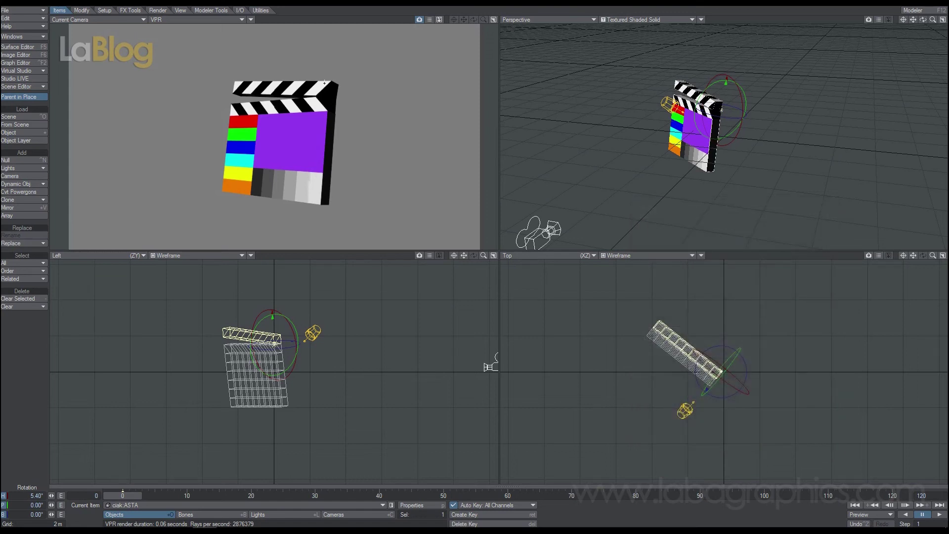
Open the ASTA arm to about 11° heading and limit its heading rotation to between 0° and 90°.
mouse_move(272, 309)
left_mouse_down()
mouse_move(423, 309)
mouse_move(230, 310)
mouse_move(679, 310)
mouse_move(260, 309)
mouse_move(271, 310)
left_mouse_up()
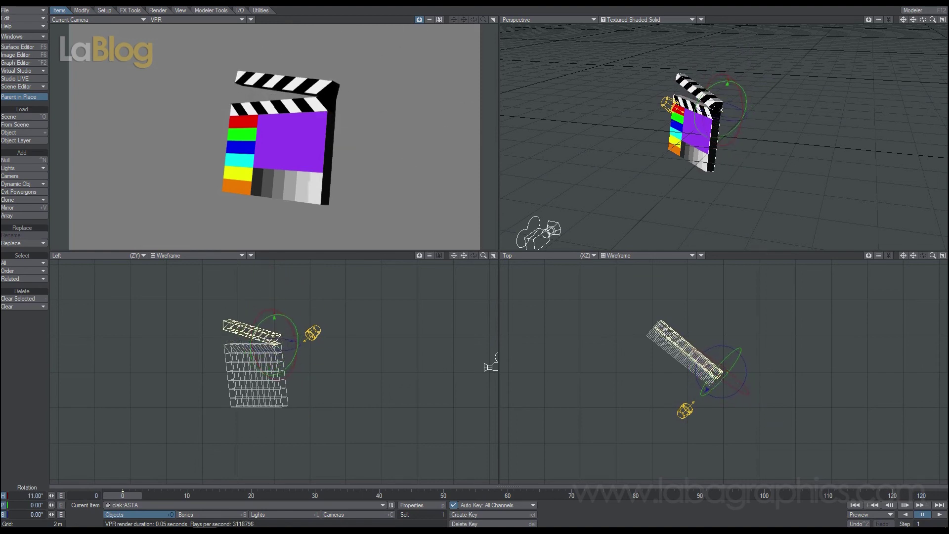
key("m")
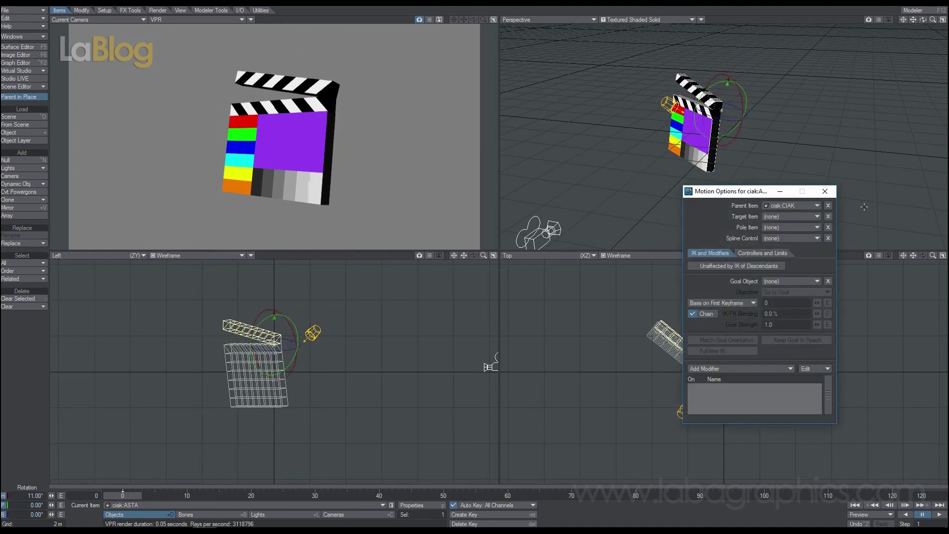
left_click_drag(760, 194, 459, 91)
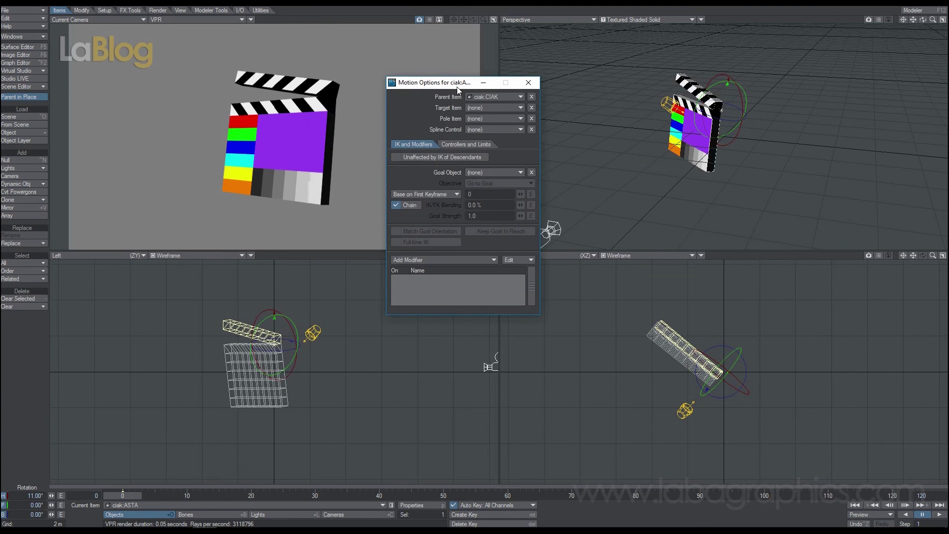
left_click(454, 144)
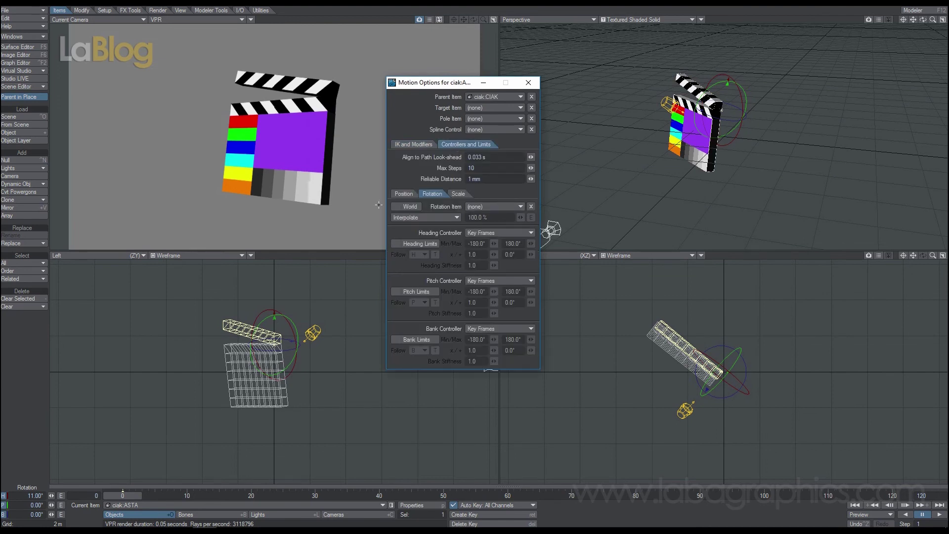
left_click(426, 245)
left_click(486, 244)
type("0")
left_click(515, 244)
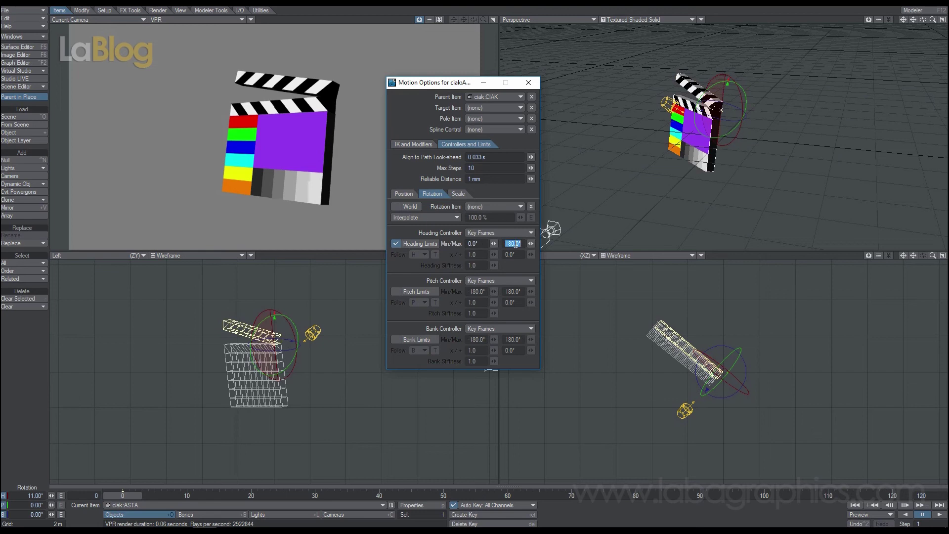
type("90")
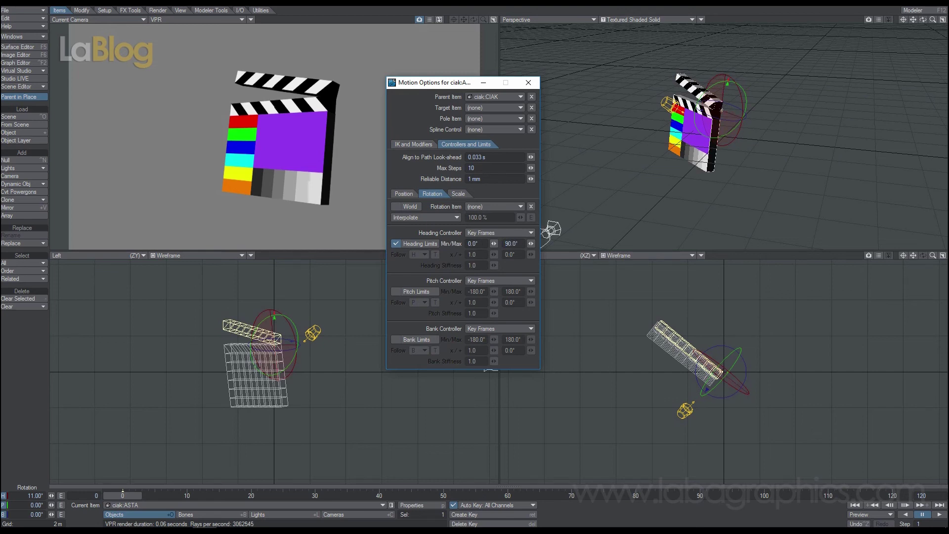
left_click(529, 83)
Lock ASTA's pitch and bank rotation and lower the arm to about 1.8° heading.
left_click(2, 506)
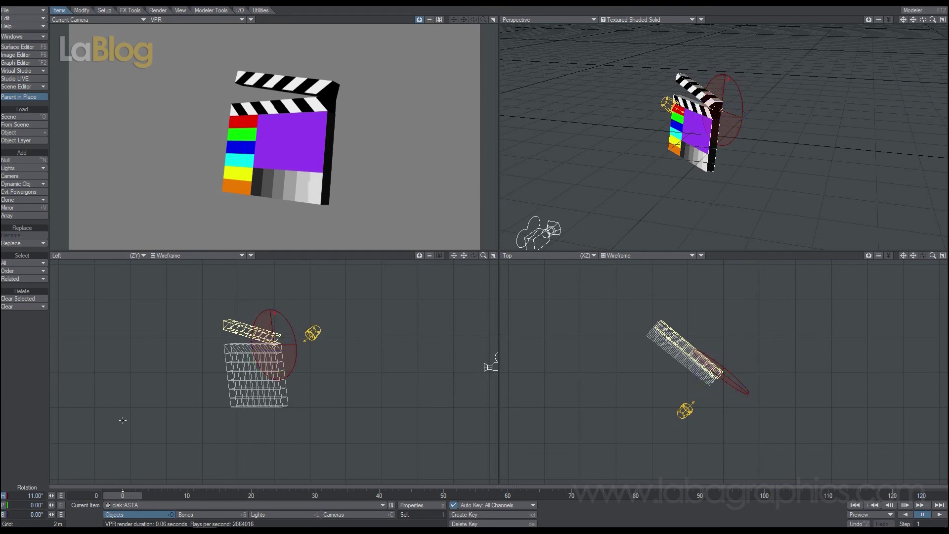
mouse_move(234, 327)
left_mouse_down()
mouse_move(316, 326)
mouse_move(224, 326)
left_mouse_up()
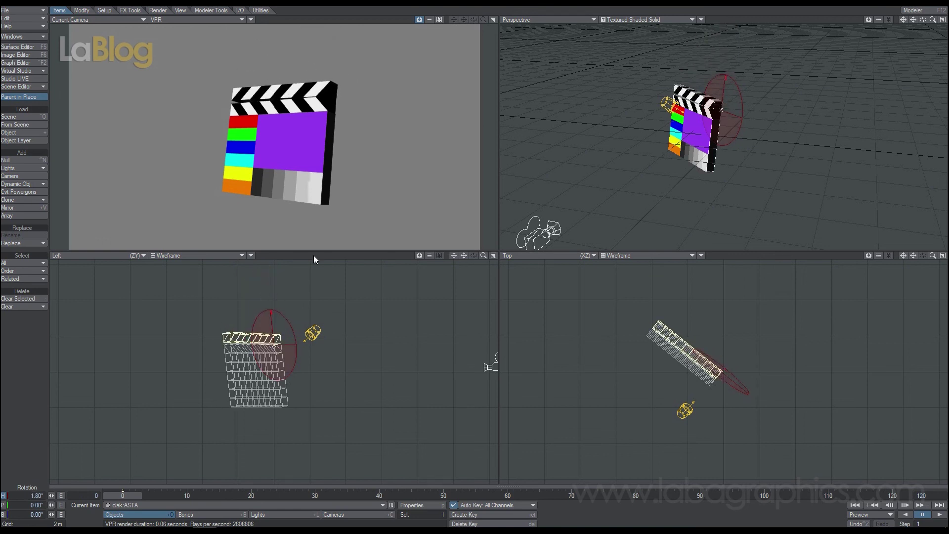
Animate CIAK's heading, setting about 13.8° at frame 0 and turning the board nearly edge-on to the camera at frame 20.
left_click(284, 393)
left_click_drag(305, 346, 229, 346)
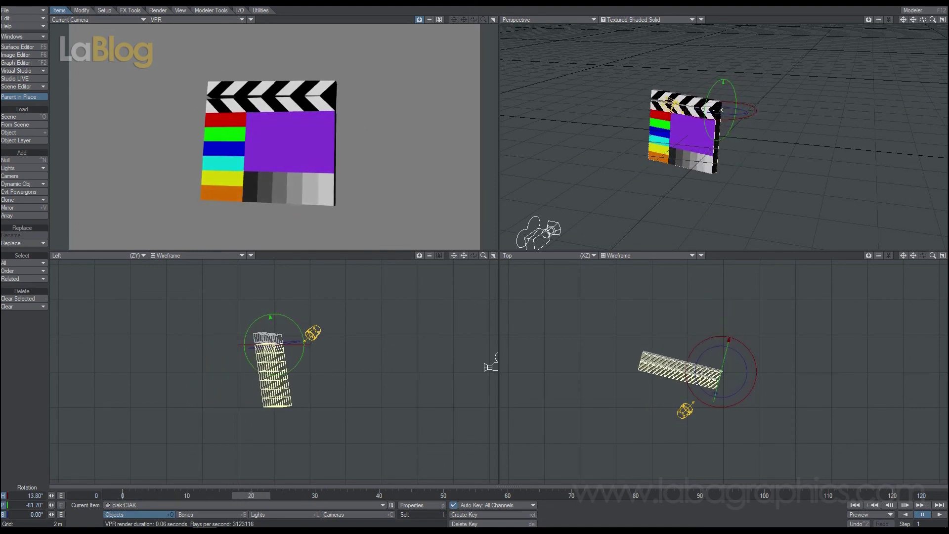
left_click_drag(304, 346, 304, 346)
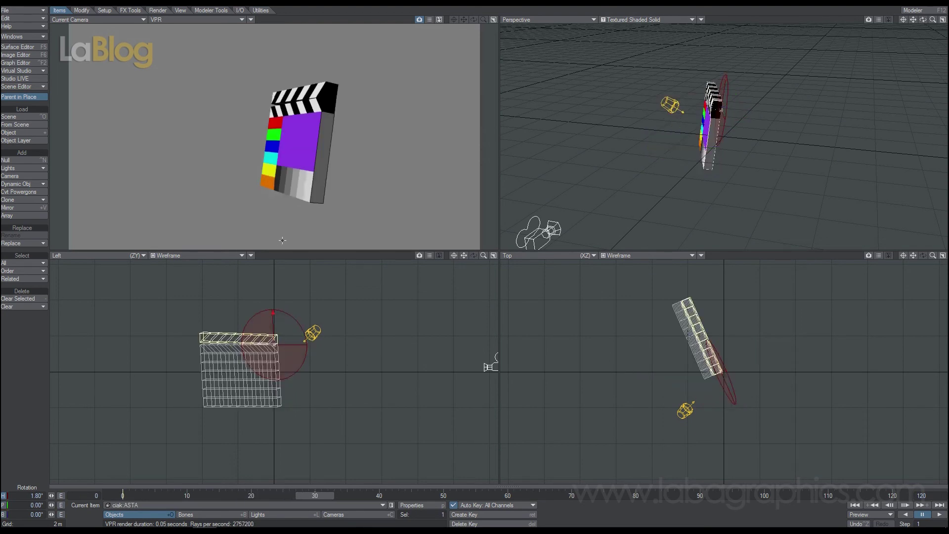
Keyframe ASTA's heading at about 72.6° on frame 30, 0° on frame 35 and about 10.1° near frame 37.
left_click_drag(293, 319, 341, 319)
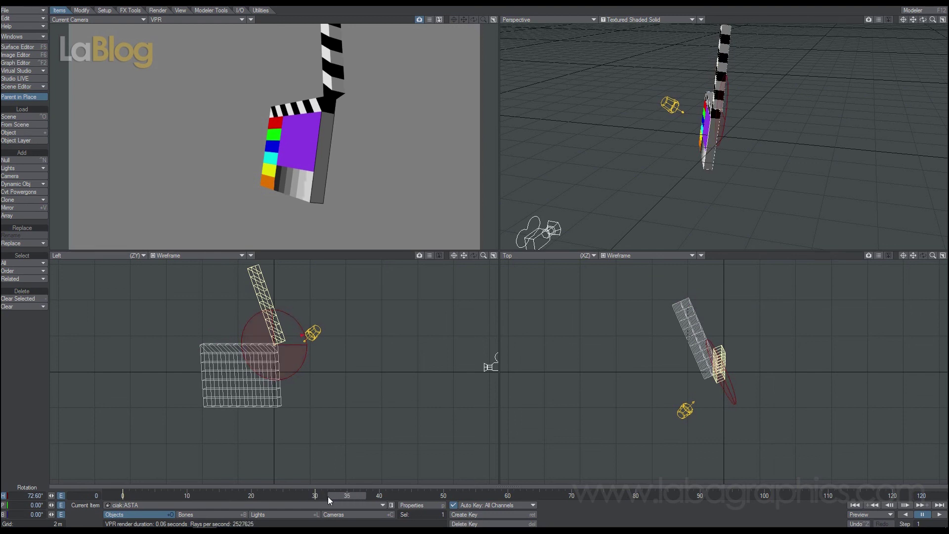
left_click_drag(297, 322, 238, 322)
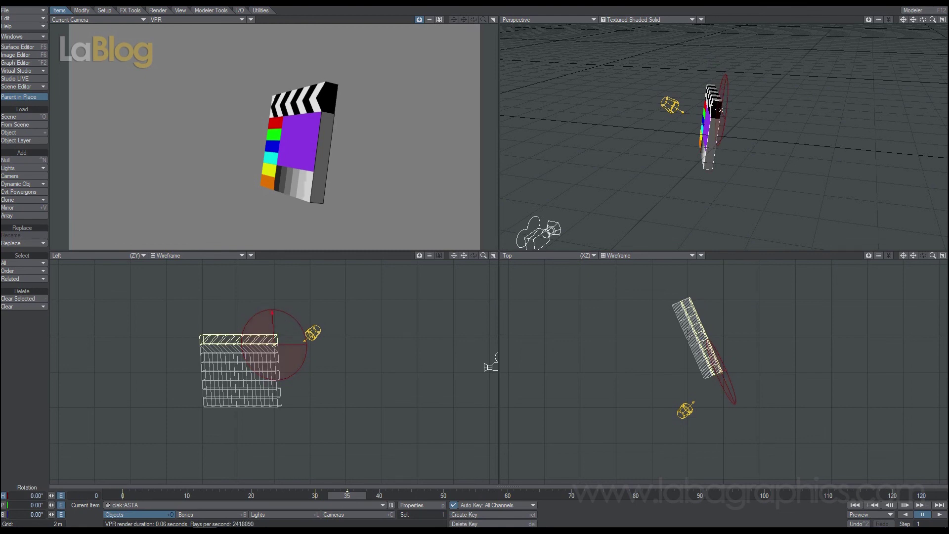
left_click_drag(283, 319, 291, 320)
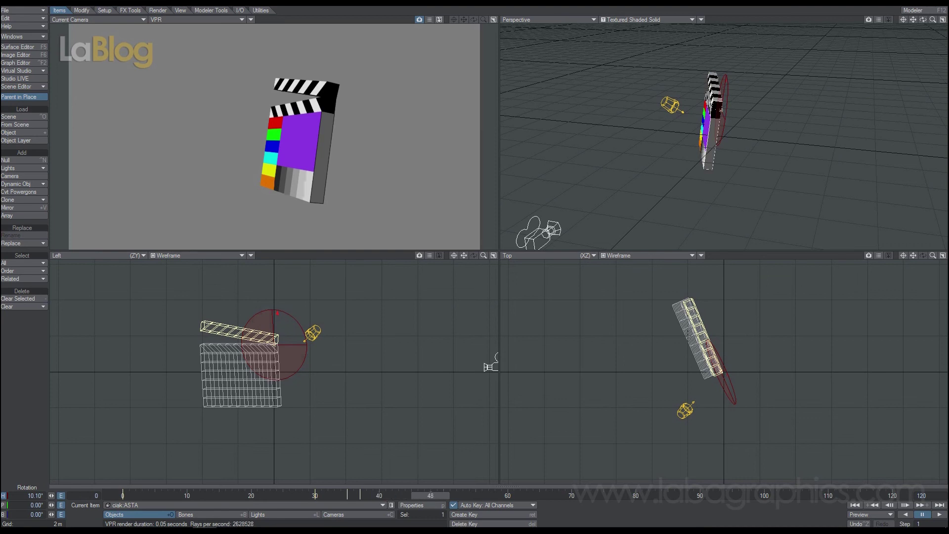
At frame 50, open ASTA to about 49.4° heading and turn CIAK's heading to about -5.8°.
left_click_drag(267, 428, 307, 428)
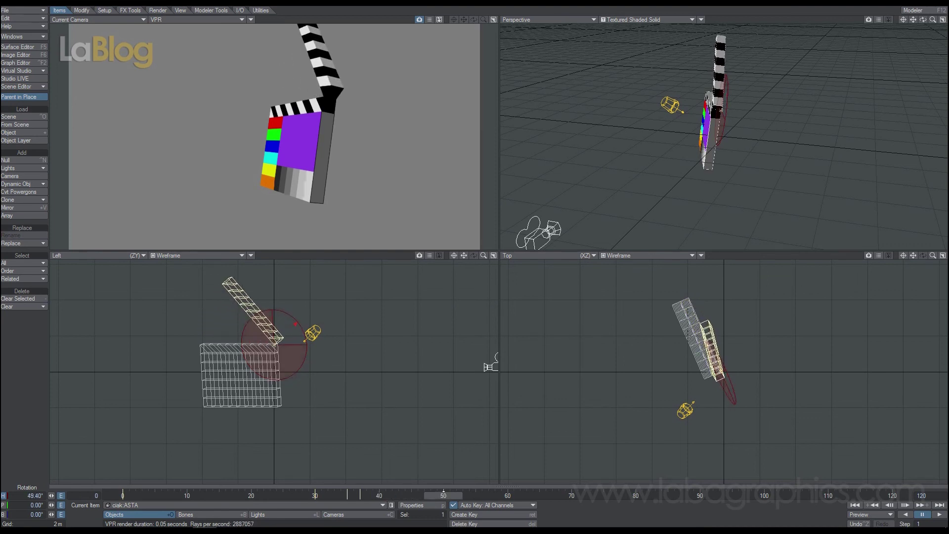
key("Up")
left_click_drag(367, 345, 295, 345)
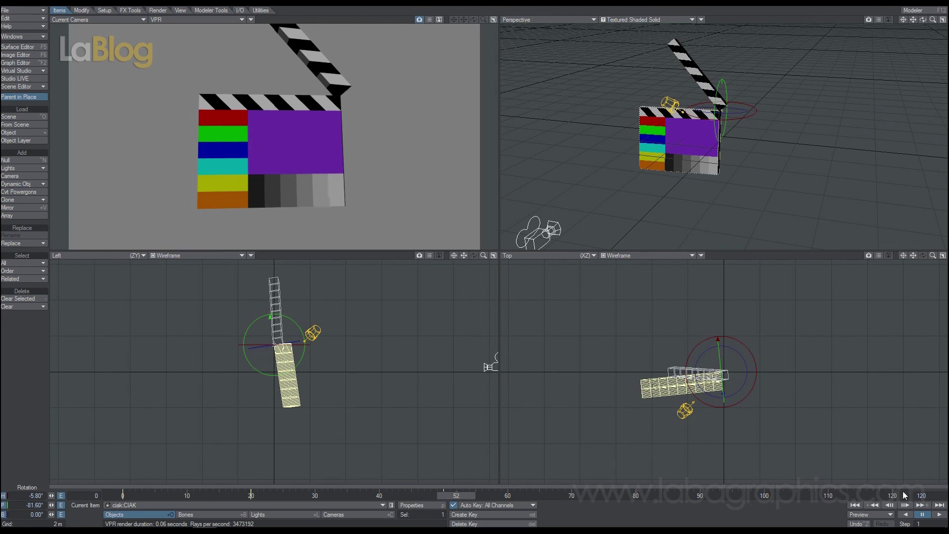
Set the animation's last frame to 50 and raise the camera to about Y 1.27 m.
type("50")
key("Return")
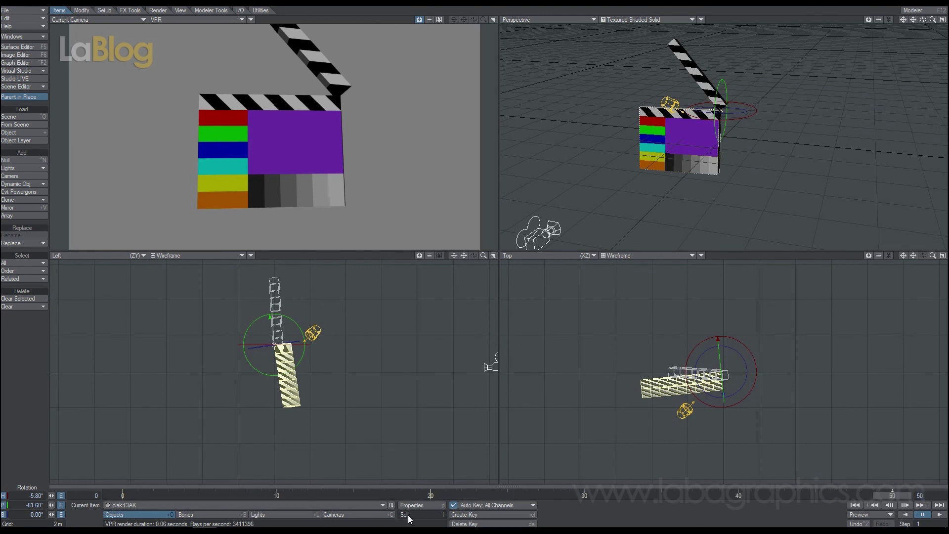
left_click(353, 515)
left_click_drag(491, 336, 492, 318)
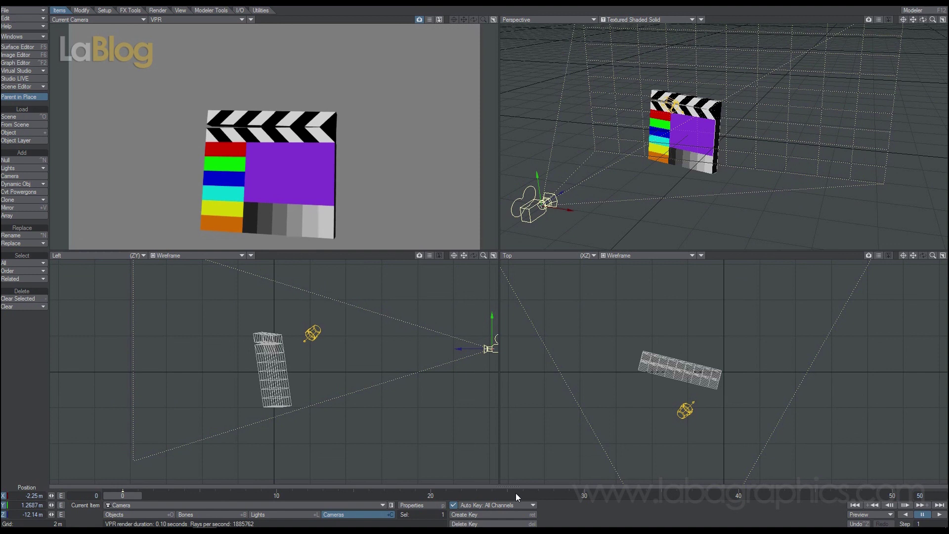
Make a camera-view preview of frames 0 to 50, play it and end the preview.
left_click(868, 515)
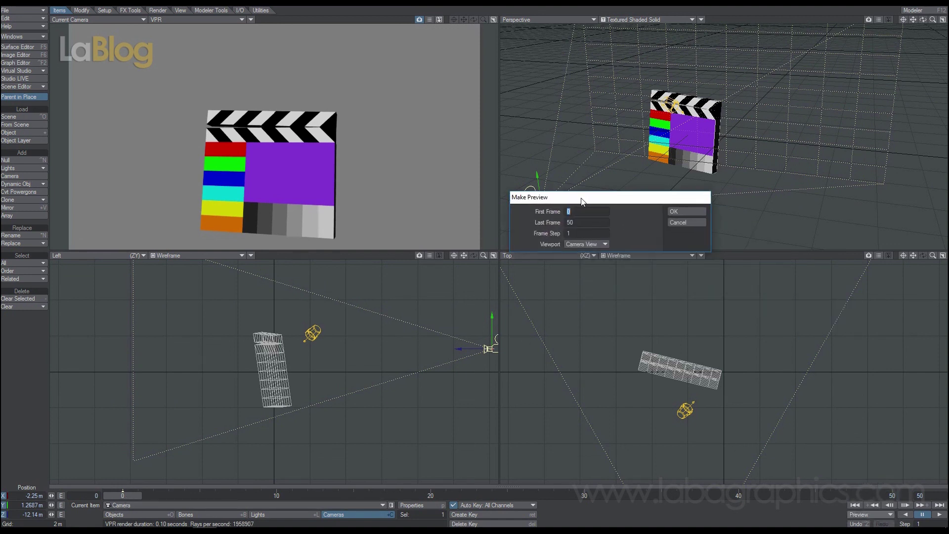
left_click(683, 209)
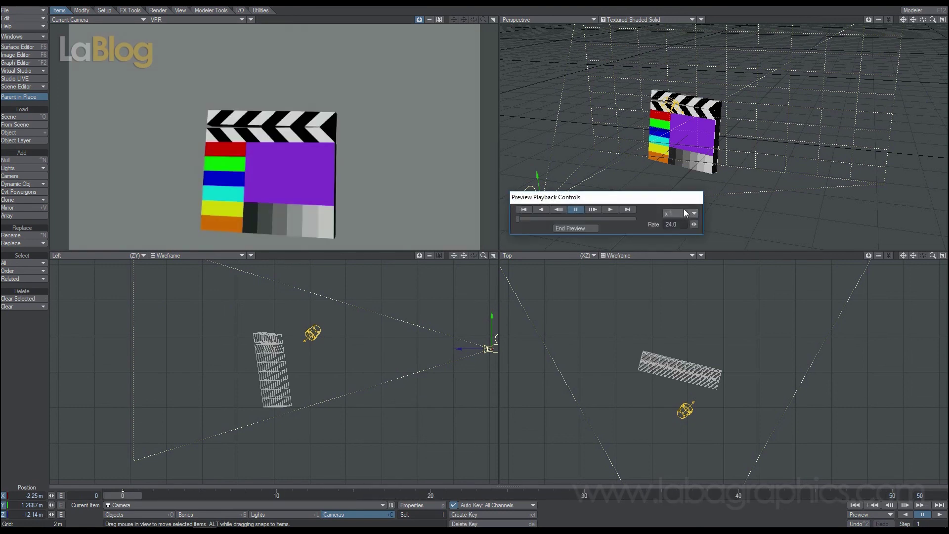
left_click(611, 209)
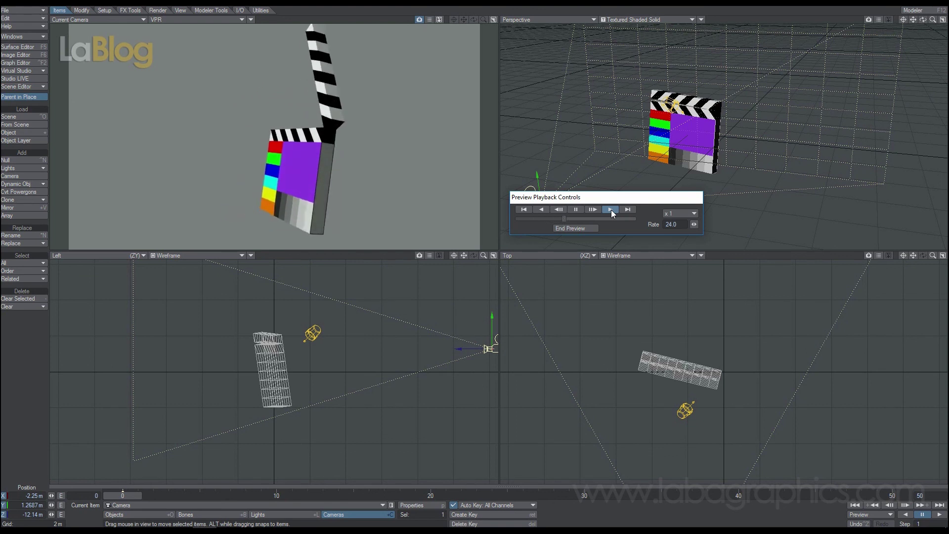
left_click(570, 228)
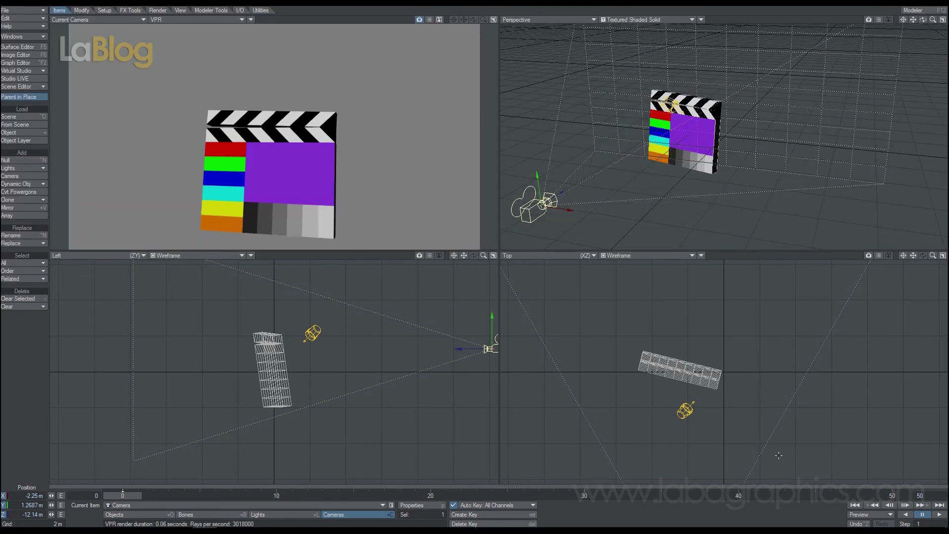